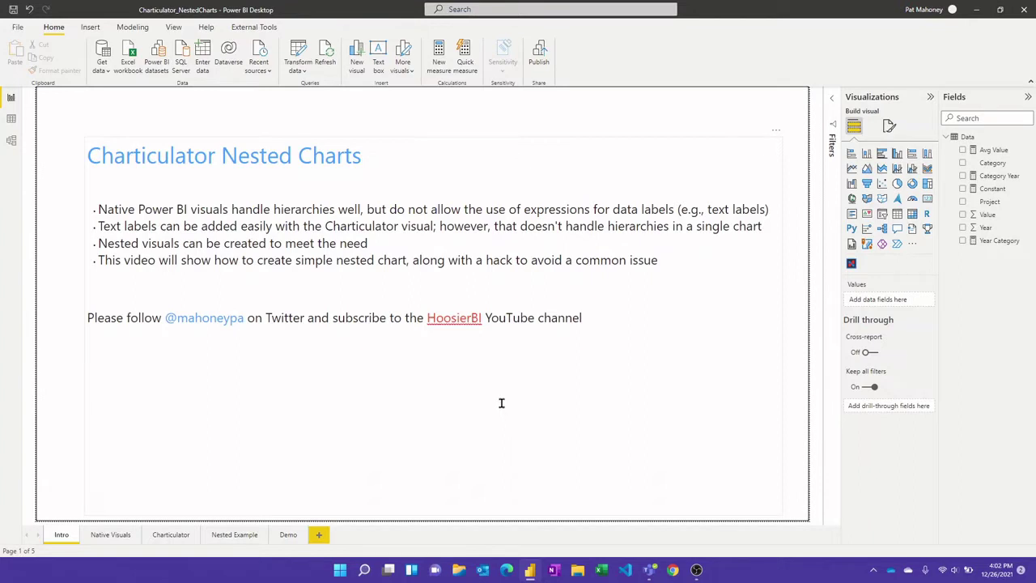
Open the Native Visuals page and inspect a bar's tooltip in the stacked column chart
left_click(109, 535)
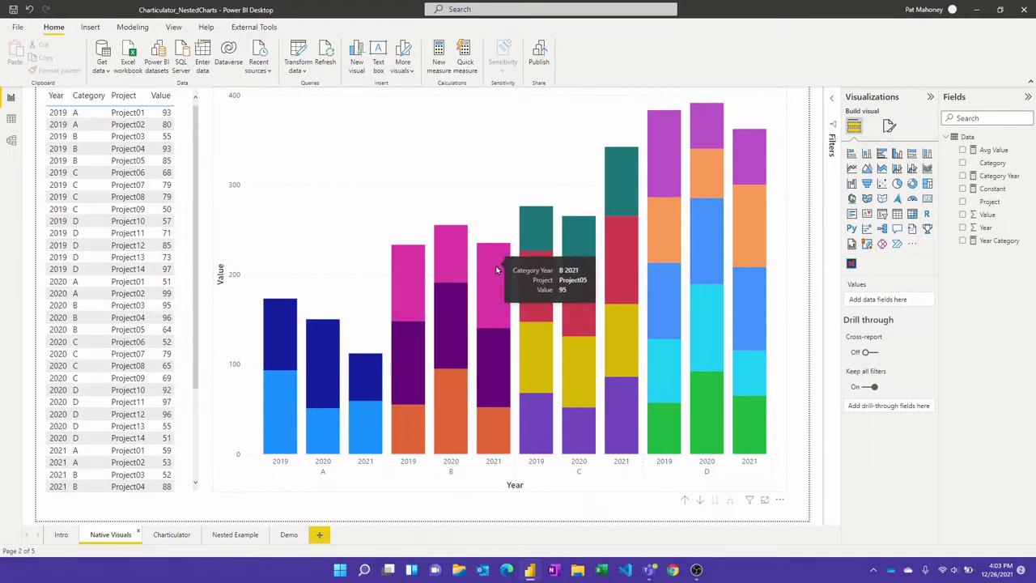
mouse_move(496, 272)
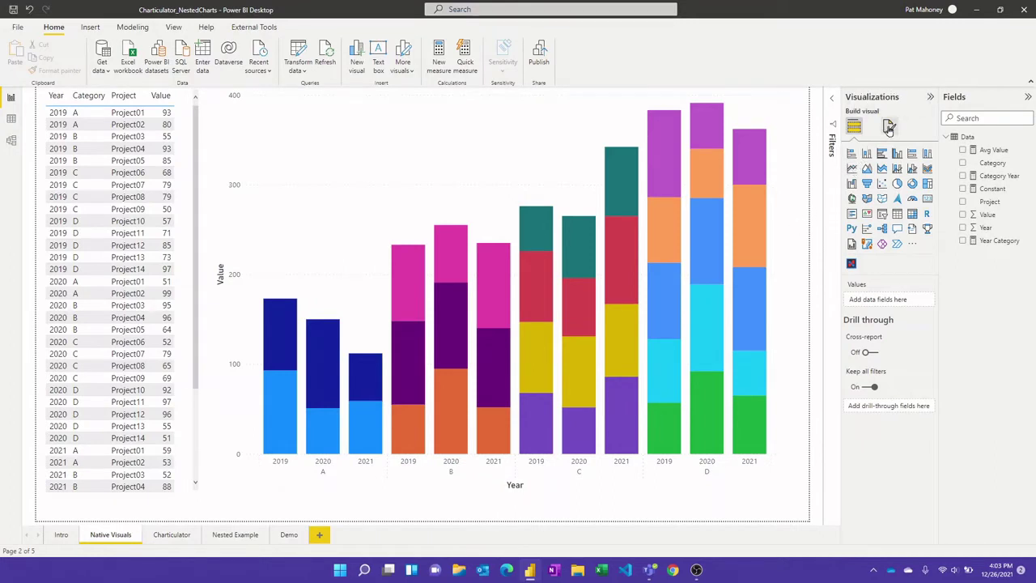
Turn on data labels so every project segment of the stacked column chart shows its value
left_click(324, 232)
left_click(889, 128)
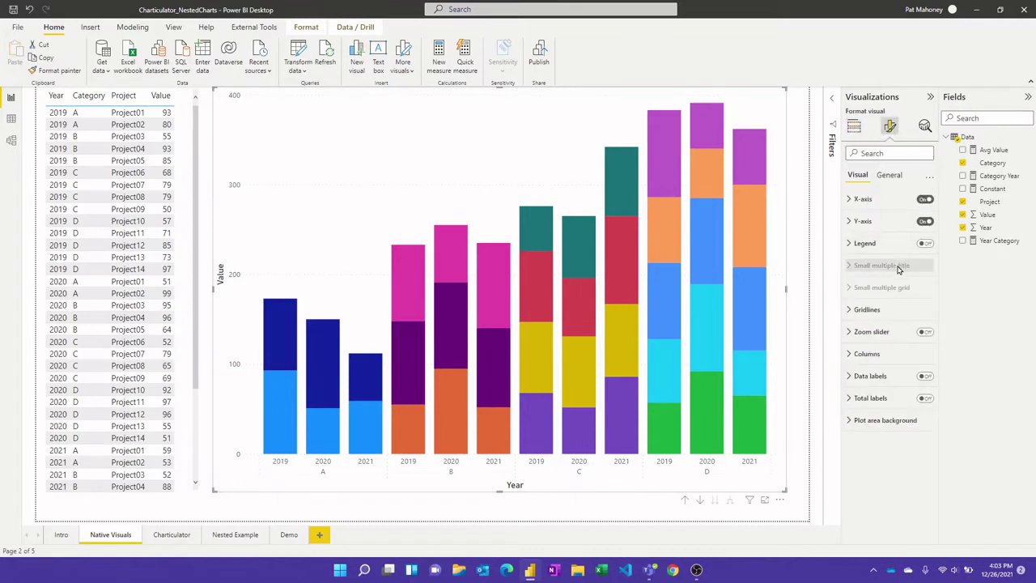
left_click(924, 376)
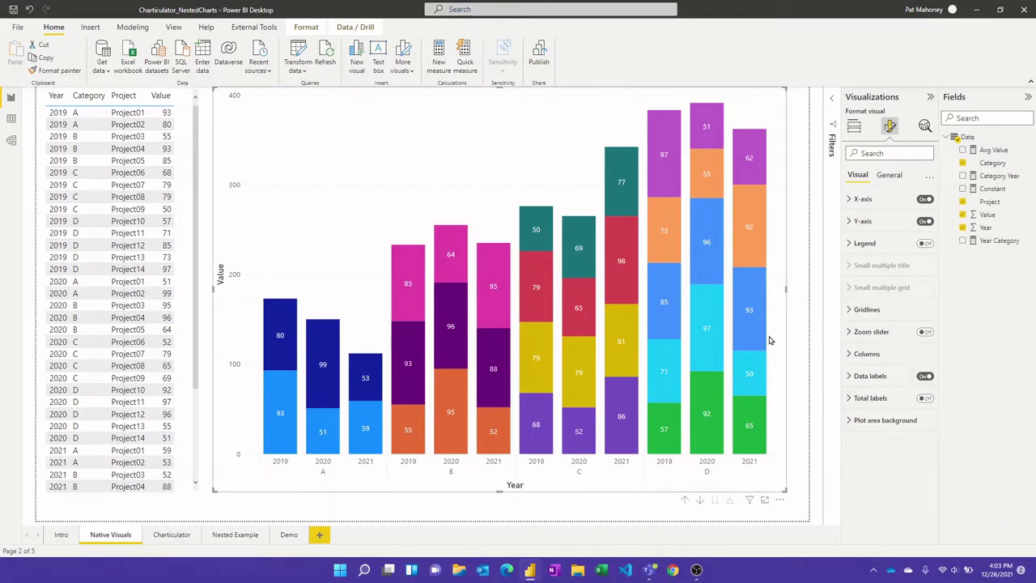
mouse_move(624, 264)
mouse_move(497, 407)
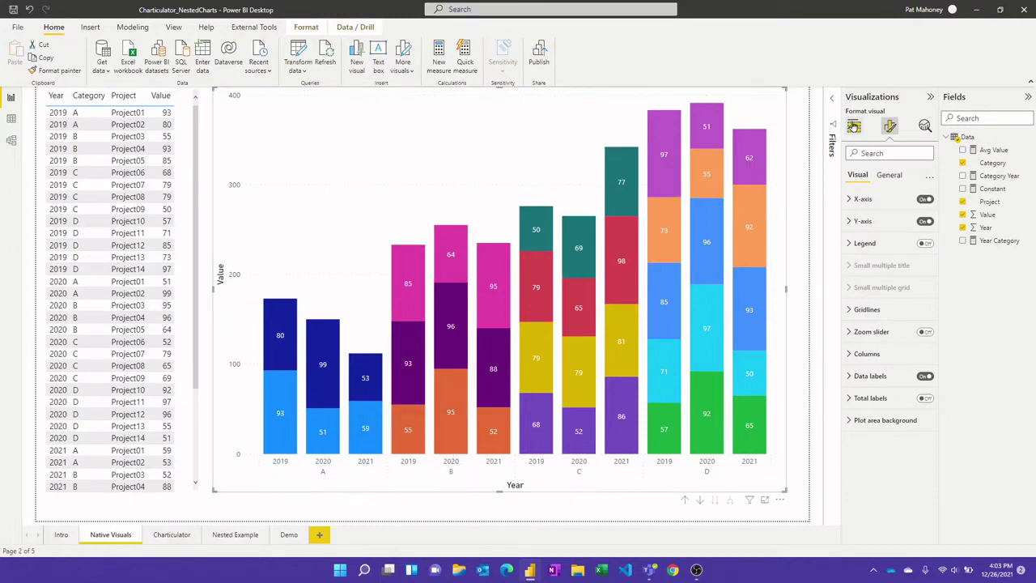
left_click(854, 126)
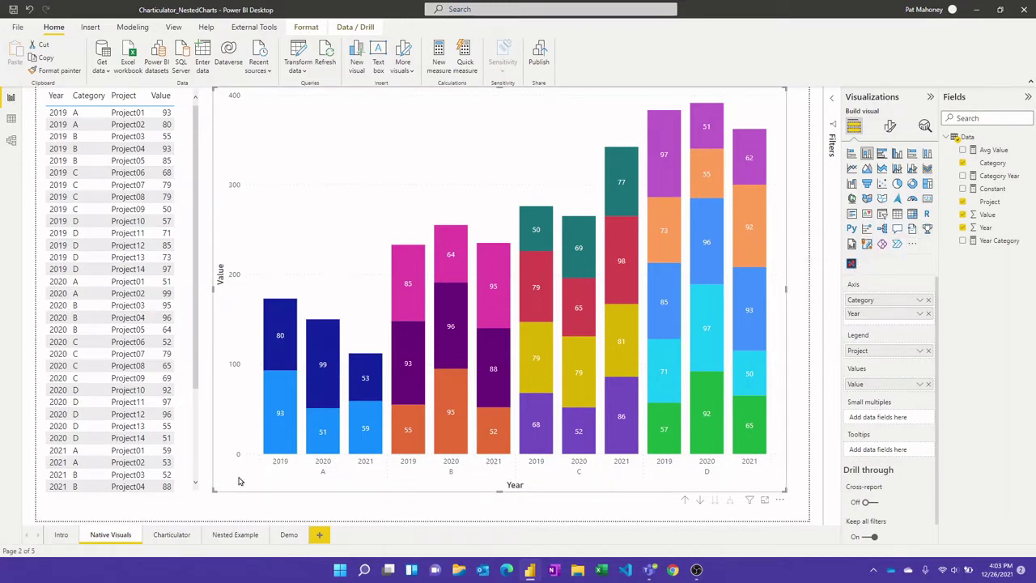
Open the Charticulator page to view the project-stacked bars for A 2019 through D 2021
left_click(172, 535)
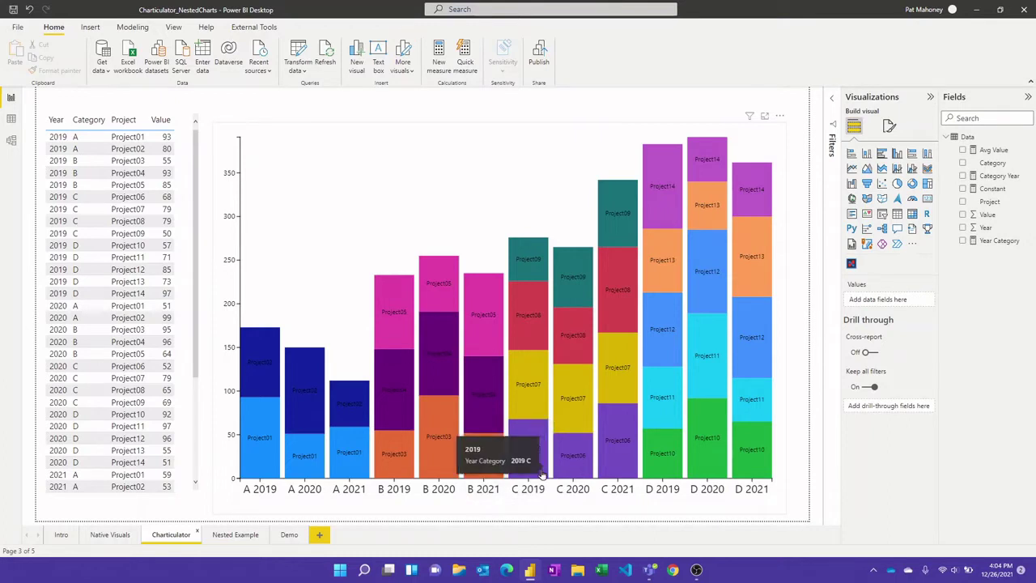
Open the Nested Example page showing 2019–2021 year bars nested under categories A–D
left_click(244, 536)
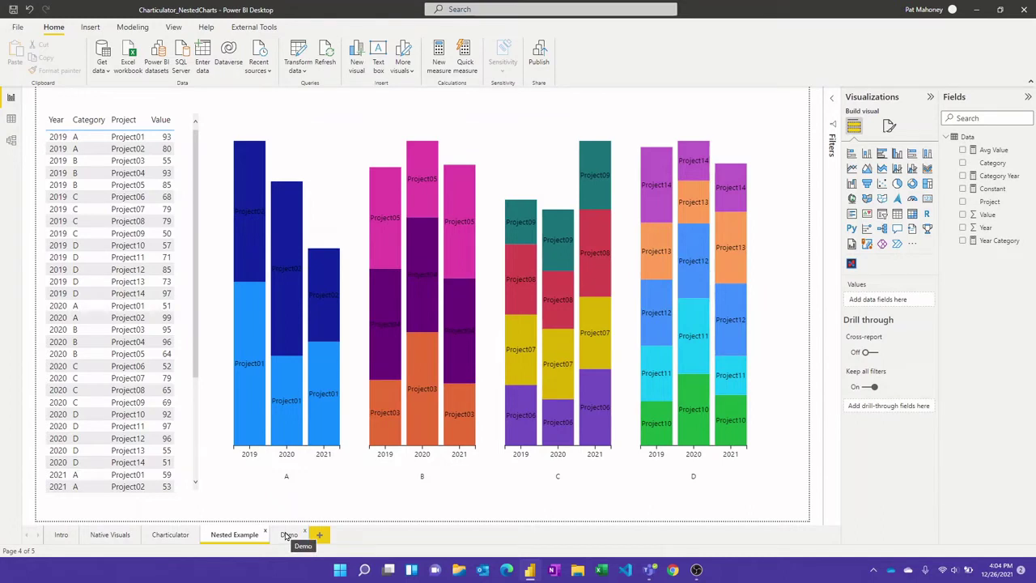
On the Demo page, duplicate the Year/Category/Project/Value table and widen the copy across the page
left_click(289, 536)
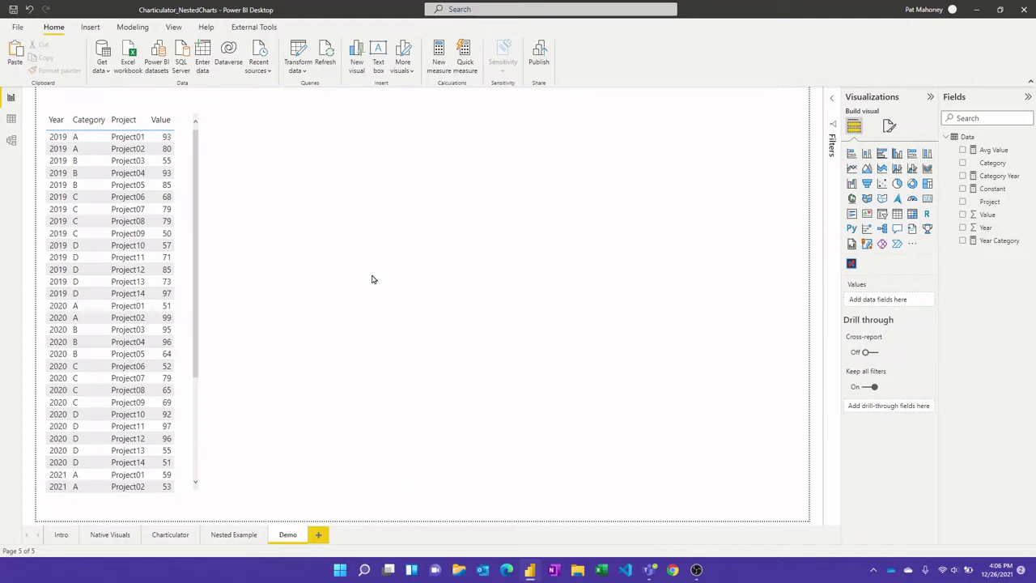
left_click(186, 261)
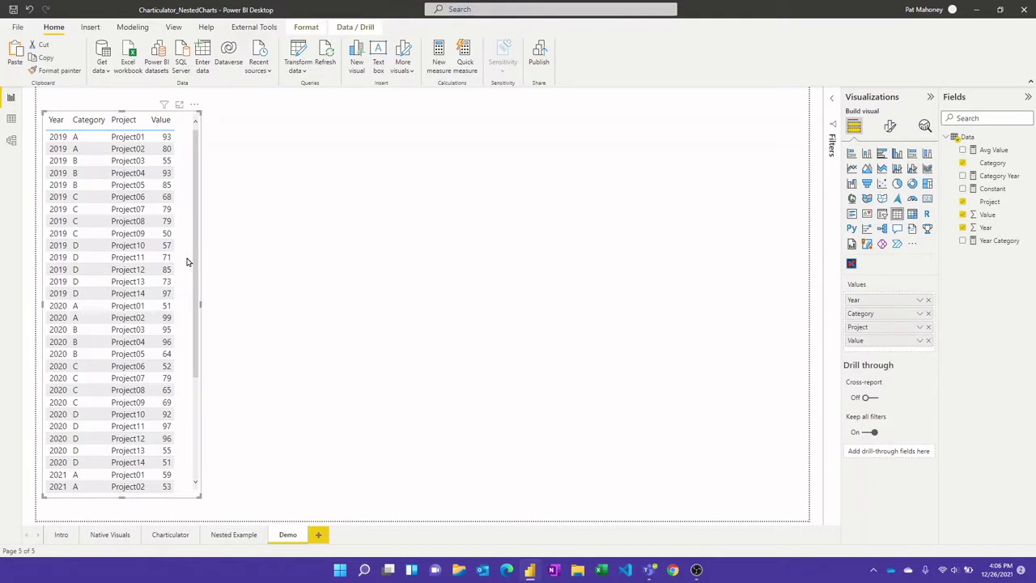
key("ctrl+c")
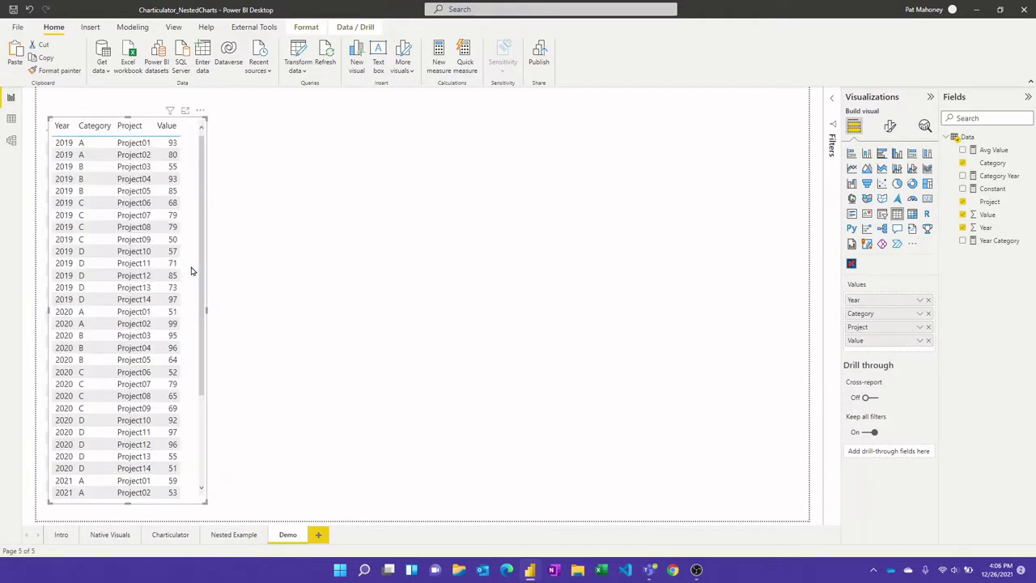
key("ctrl+v")
left_click_drag(369, 286, 362, 279)
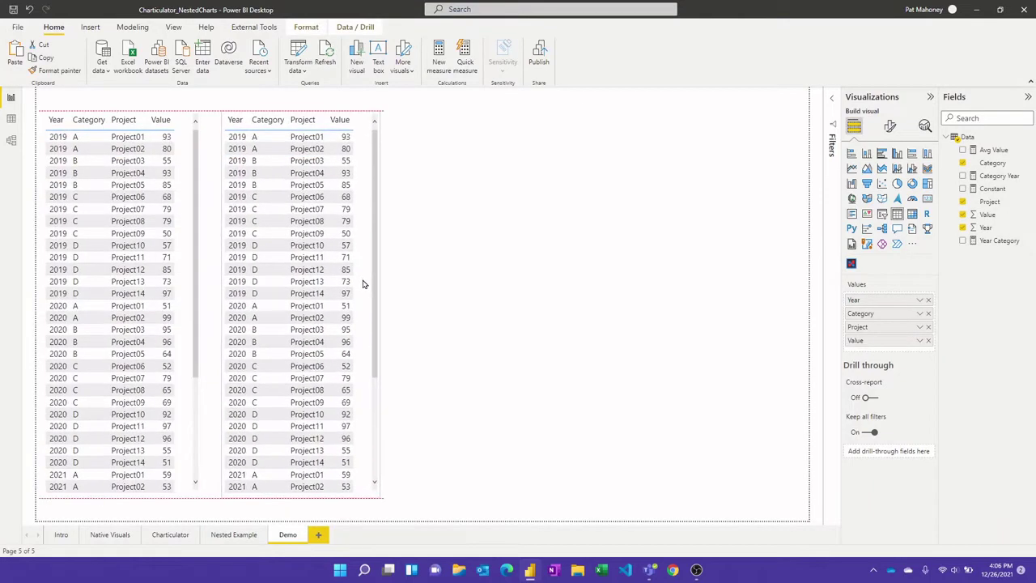
left_click_drag(377, 495, 762, 507)
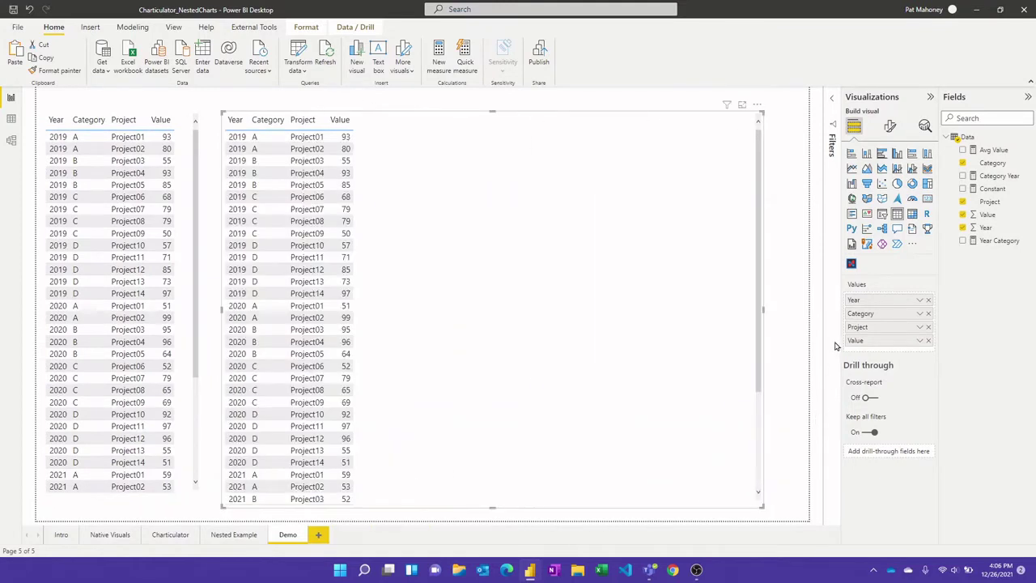
Convert the duplicate table into a Charticulator visual and add the Category and Project fields
left_click(851, 264)
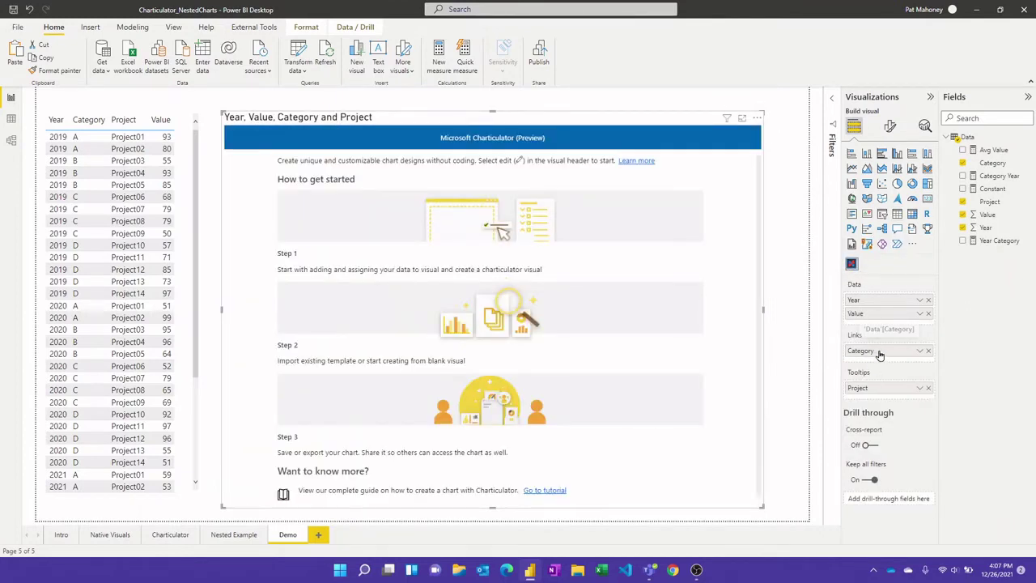
left_click_drag(886, 355, 887, 324)
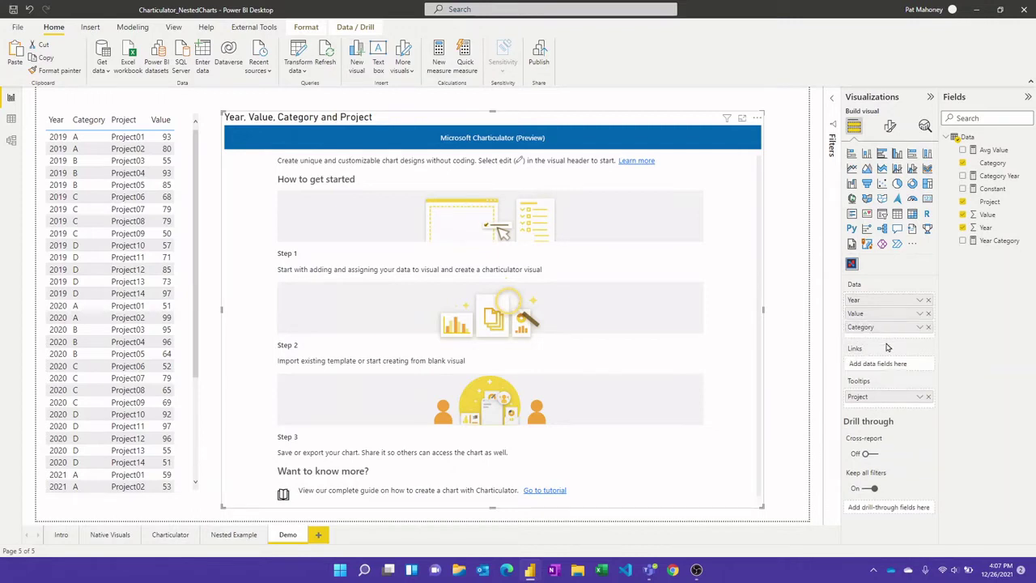
left_click_drag(883, 397, 886, 341)
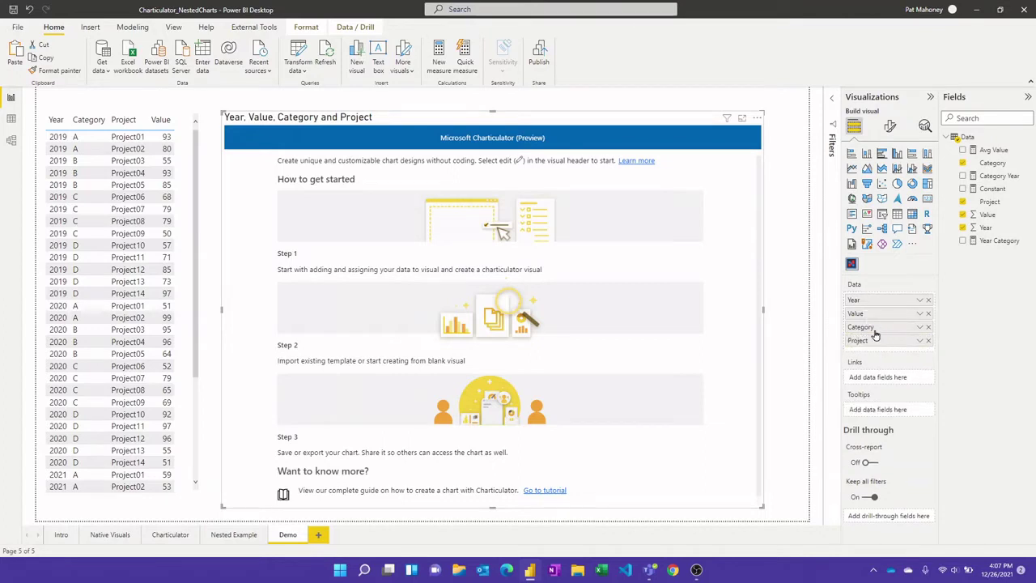
Edit the visual in Charticulator and start a new blank chart
left_click(755, 119)
left_click(780, 132)
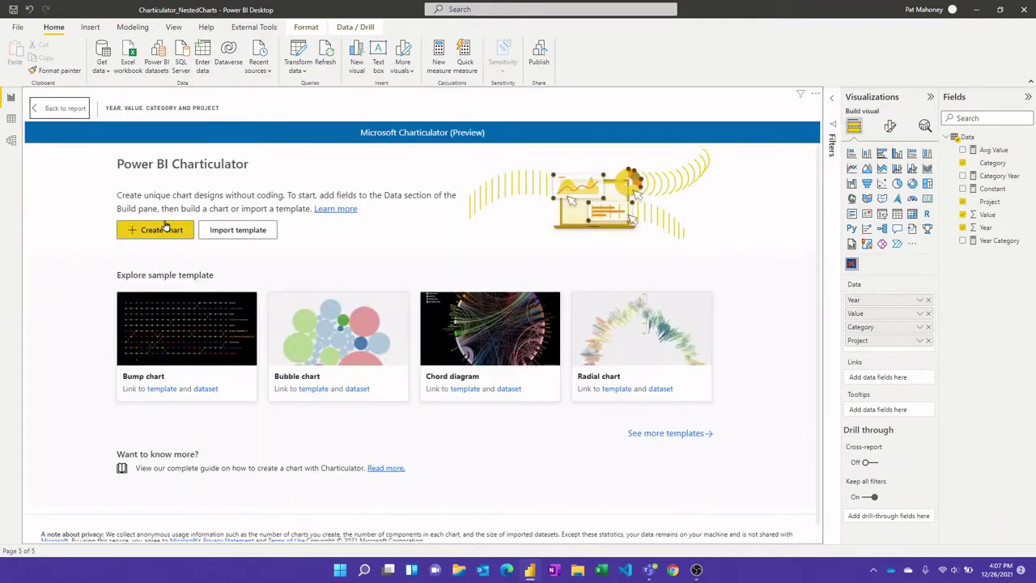
left_click(159, 230)
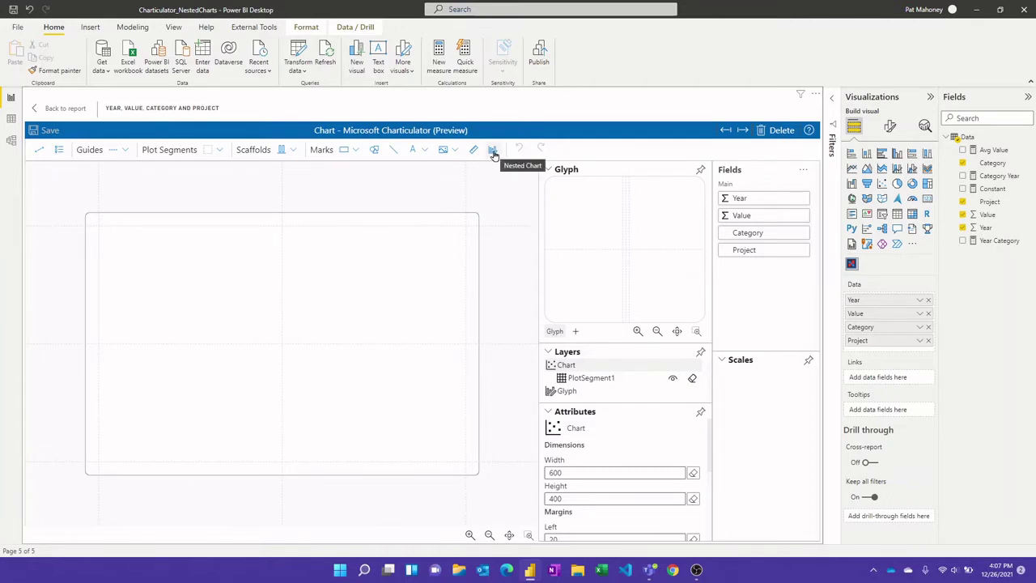
Make Year a categorical field and bind Category to the x-axis, giving columns A, B, C, D
left_click(726, 199)
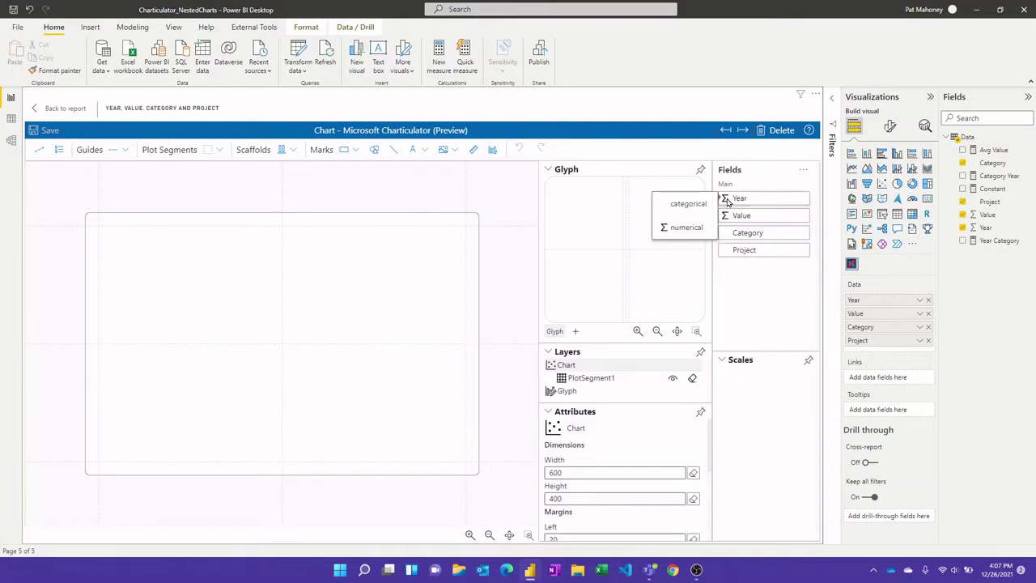
left_click(688, 204)
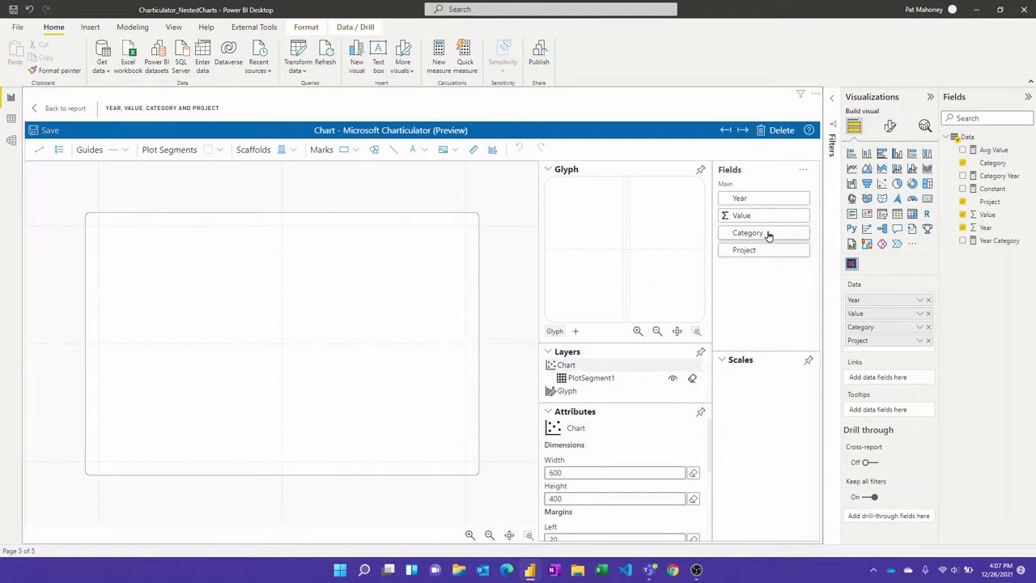
left_click_drag(769, 234, 257, 468)
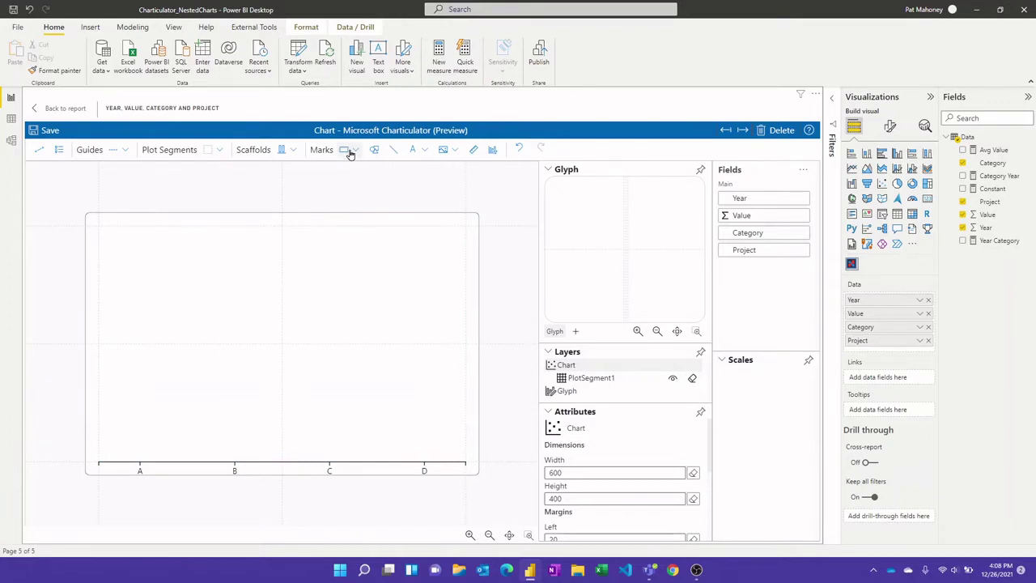
Drag a nested chart mark into the glyph so NestedChart1 repeats in every category column
left_click(493, 150)
key("Escape")
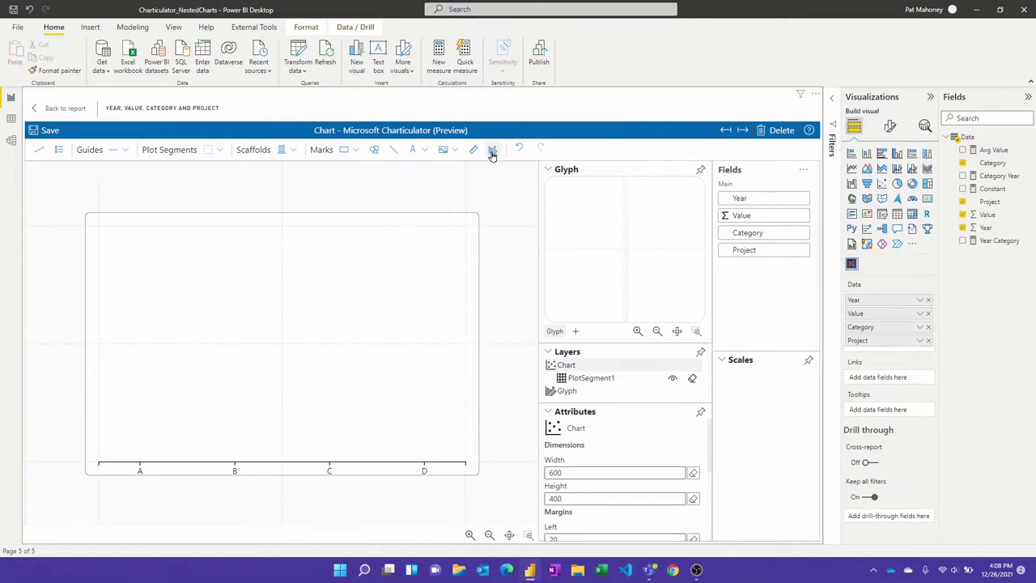
mouse_move(492, 154)
left_mouse_down()
mouse_move(583, 242)
mouse_move(628, 248)
left_mouse_up()
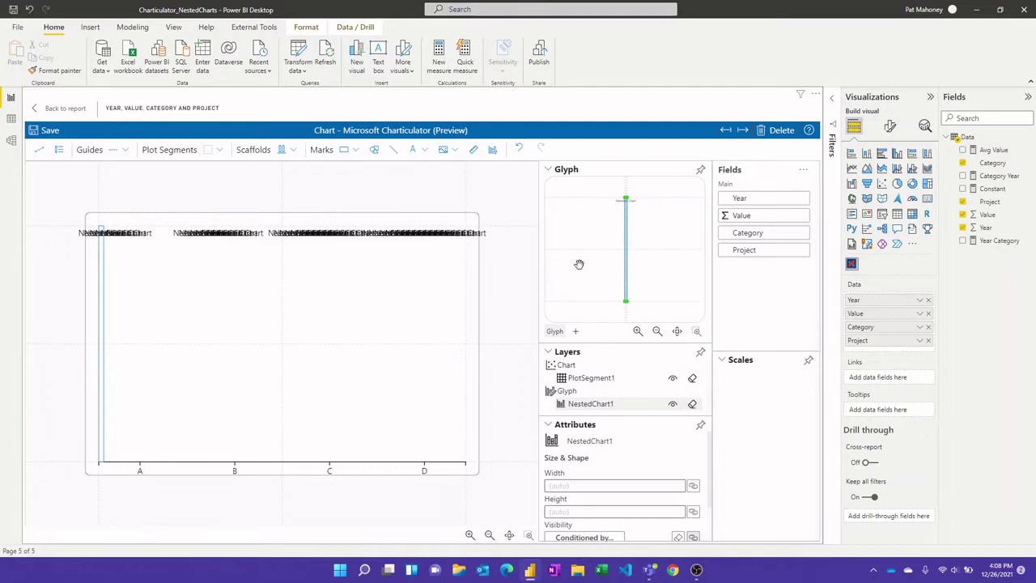
left_click(548, 169)
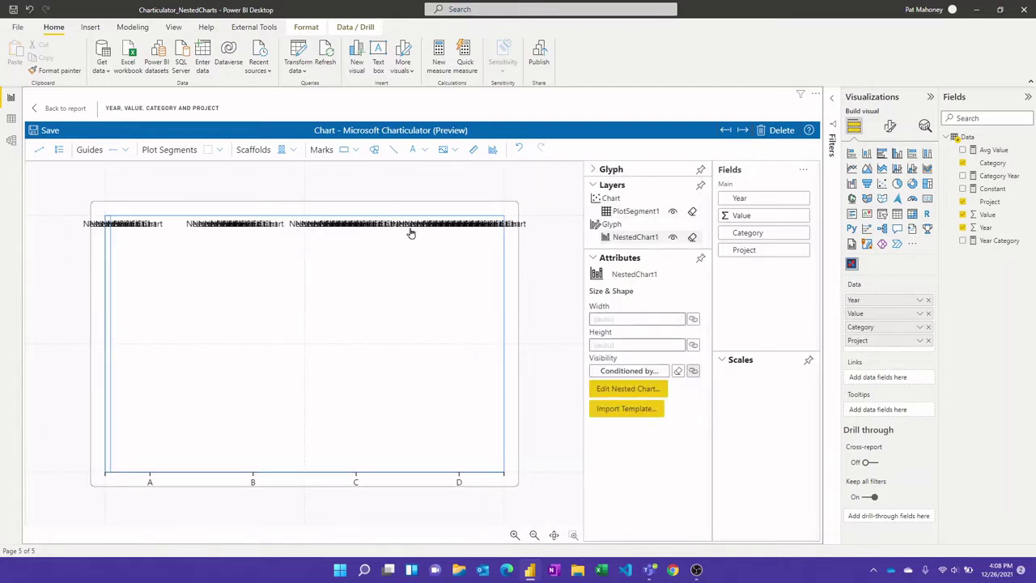
left_click(636, 213)
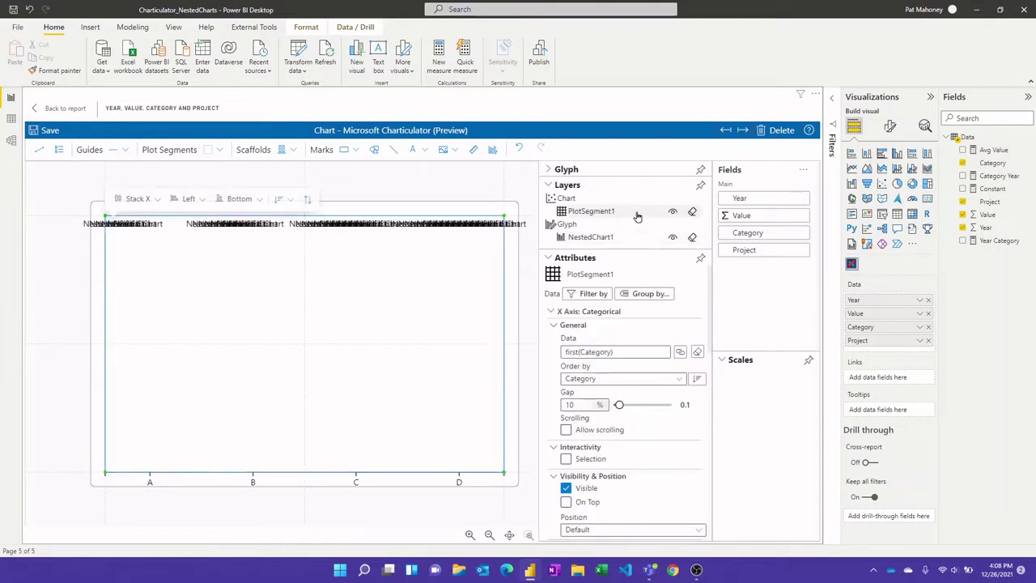
Group the plot segment by Category and select NestedChart1 to show its properties
left_click(649, 295)
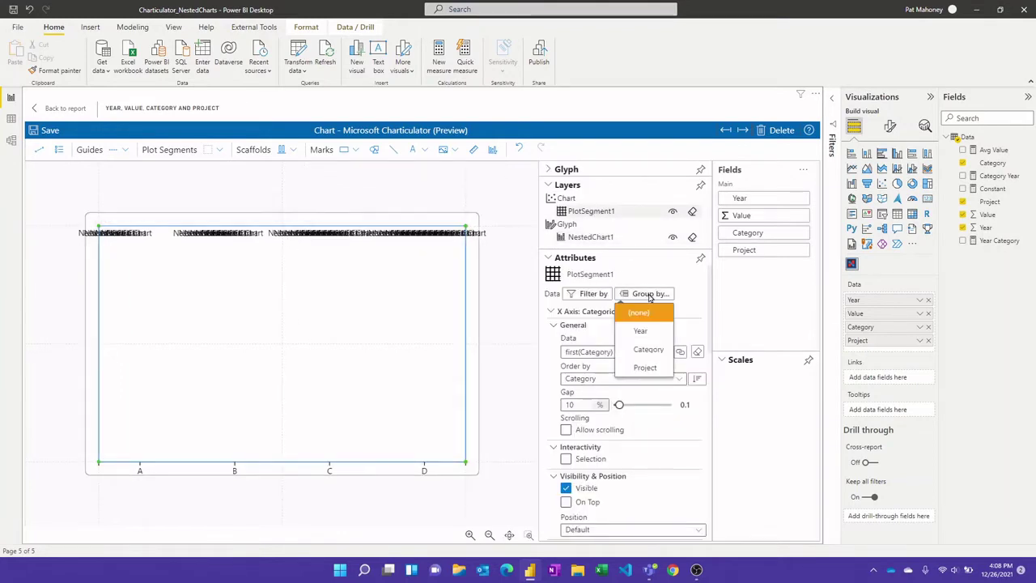
left_click(649, 349)
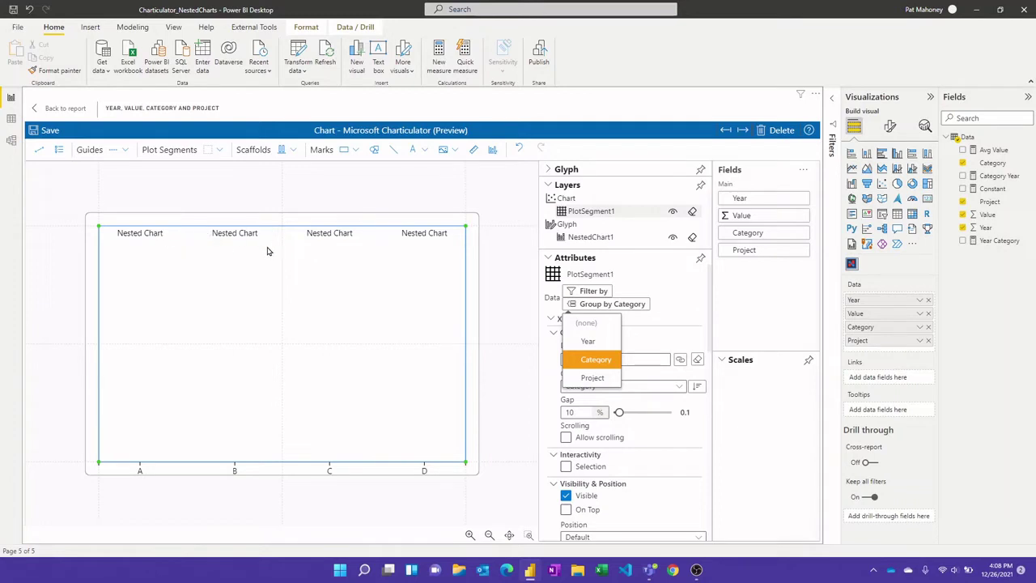
left_click(679, 274)
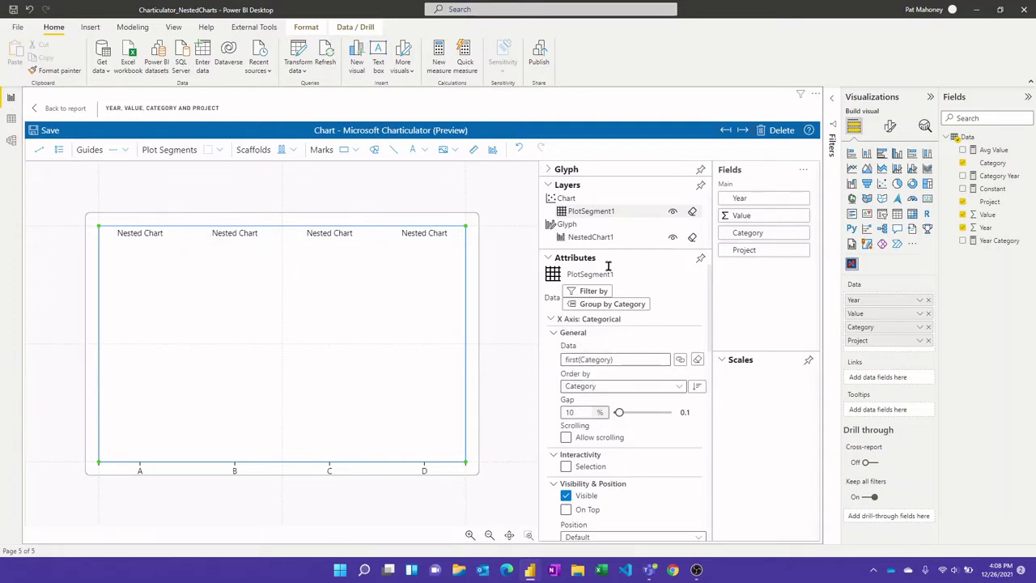
left_click(599, 237)
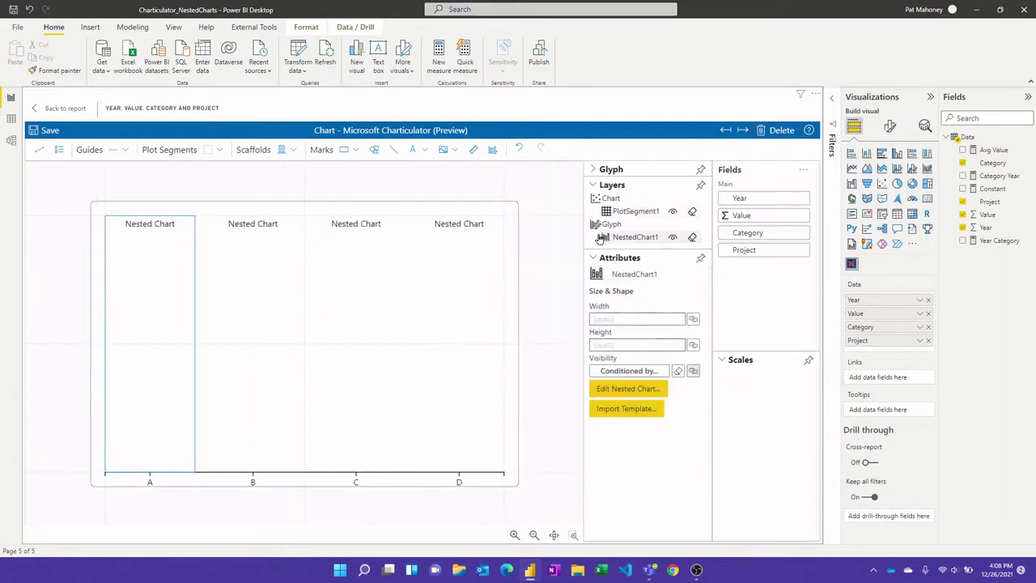
In the nested chart editor, remove the title, add a rectangle mark, and stack bars vertically
left_click(629, 390)
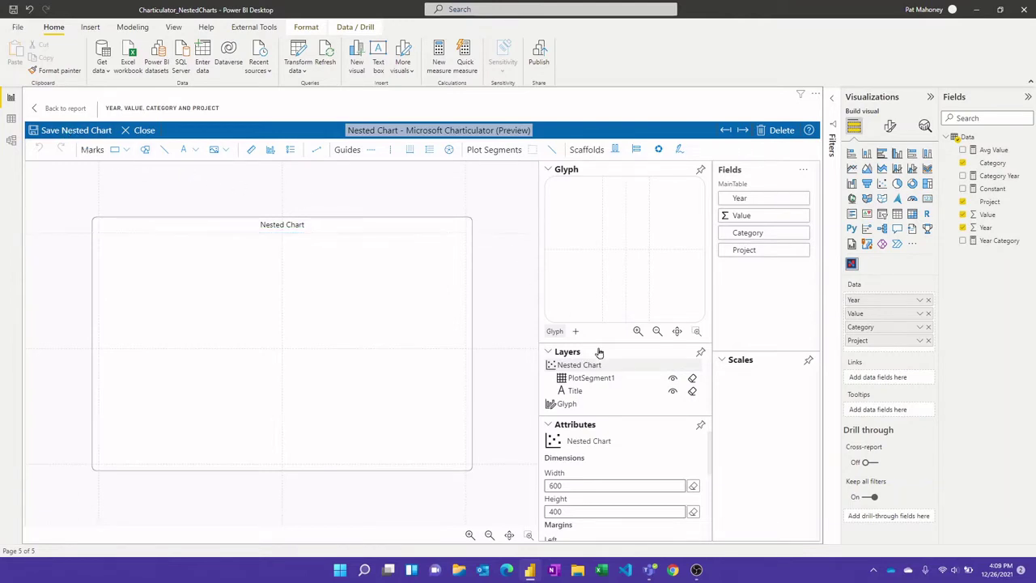
left_click(693, 392)
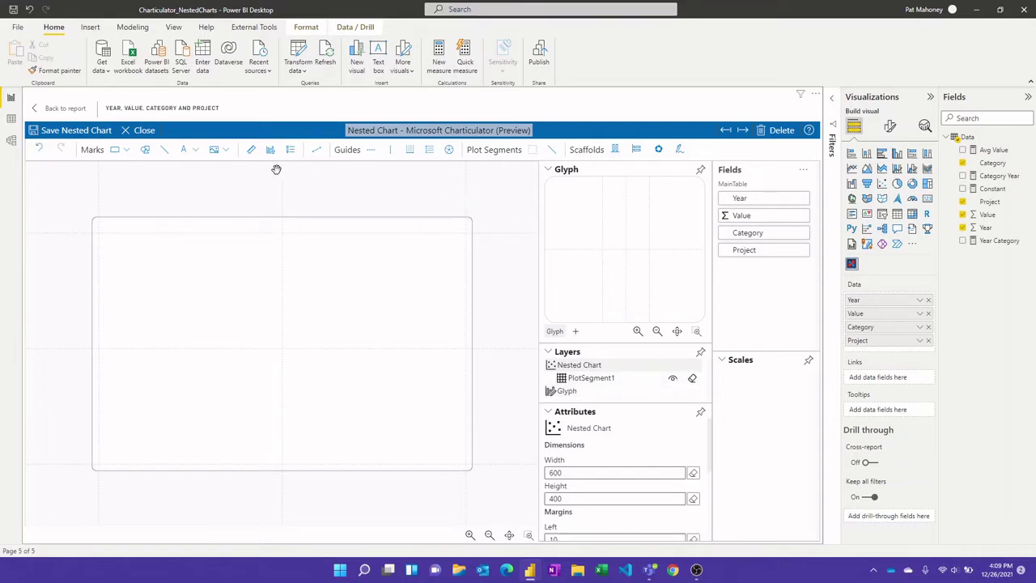
left_click_drag(115, 151, 617, 247)
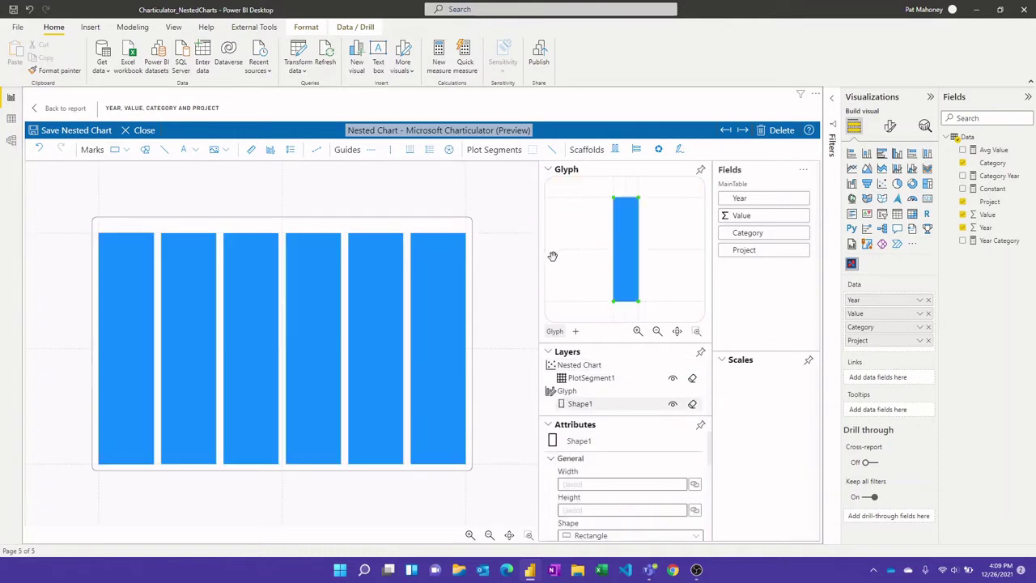
left_click(429, 298)
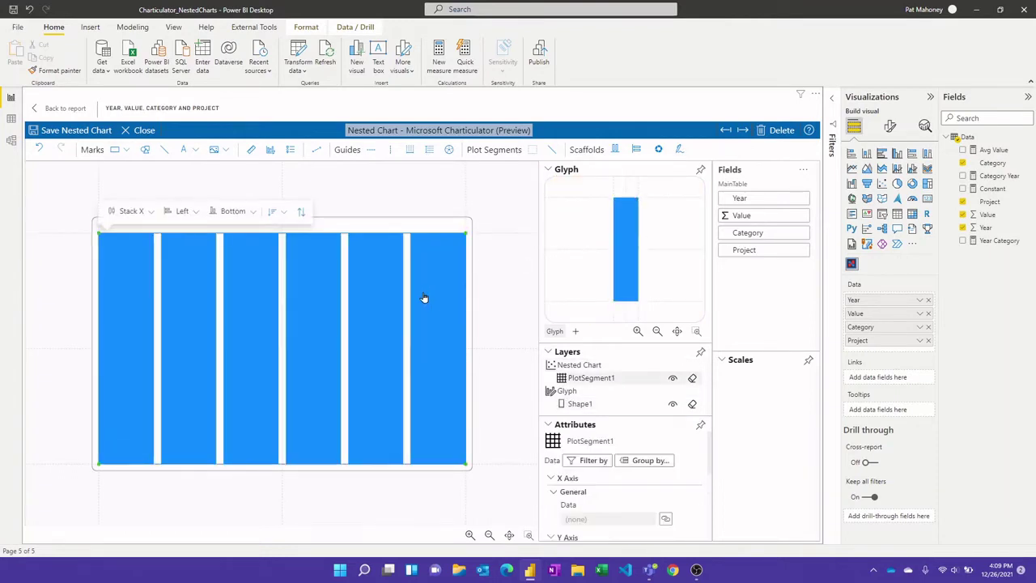
left_click(143, 211)
left_click(131, 248)
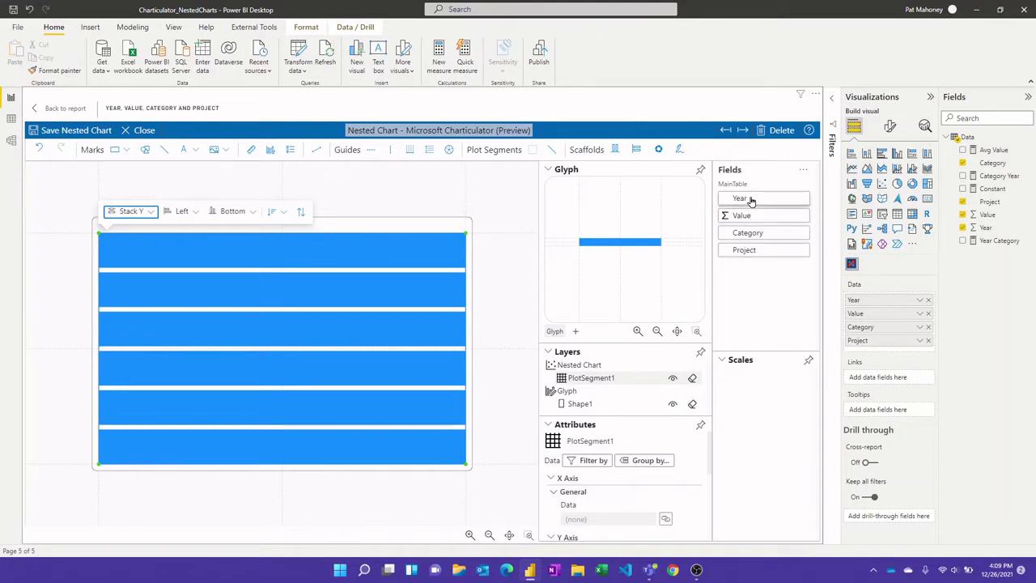
Bind Value to bar height, Project to fill colour, and Year to the x-axis
left_click_drag(751, 215, 576, 243)
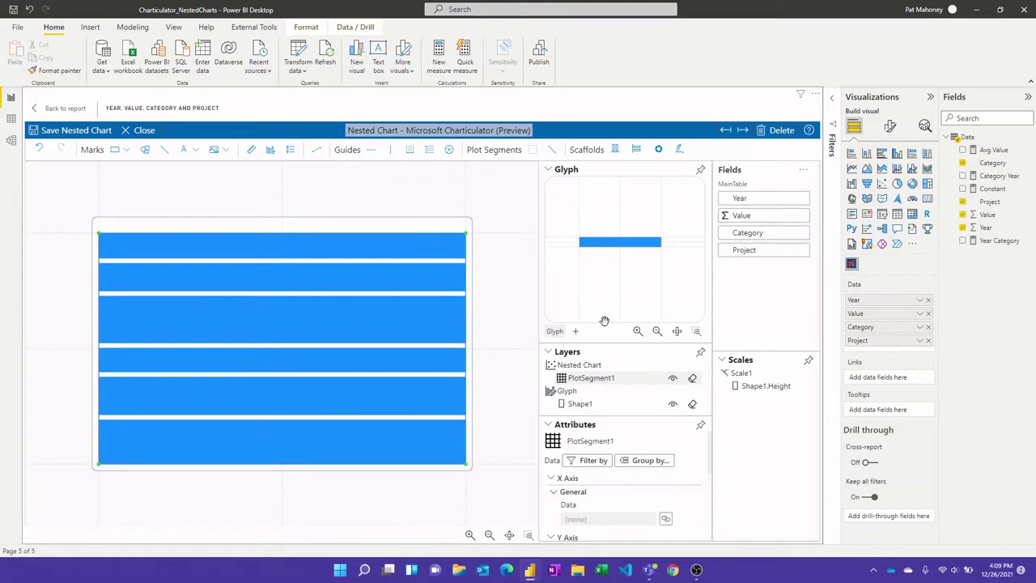
left_click(548, 170)
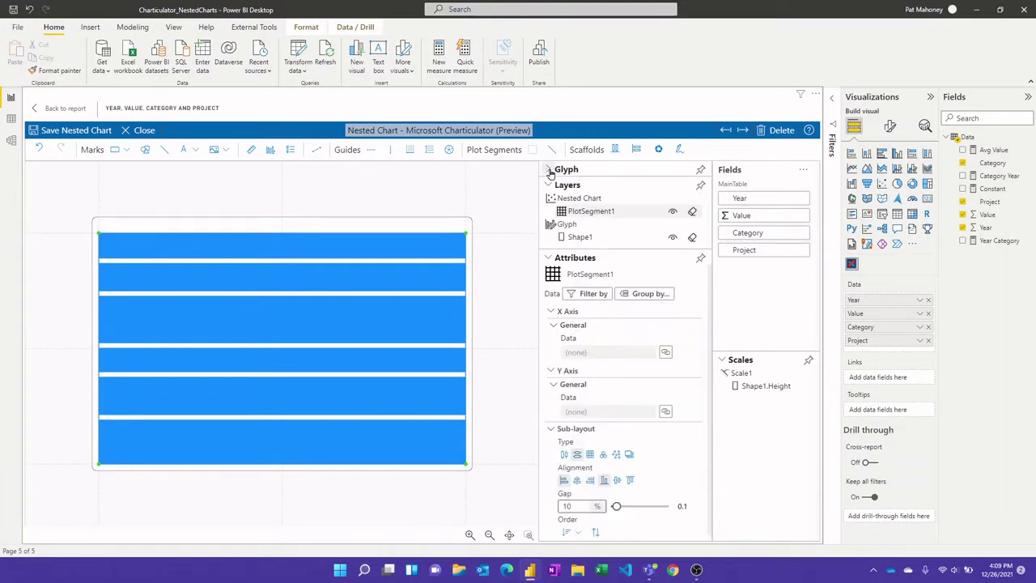
left_click(582, 237)
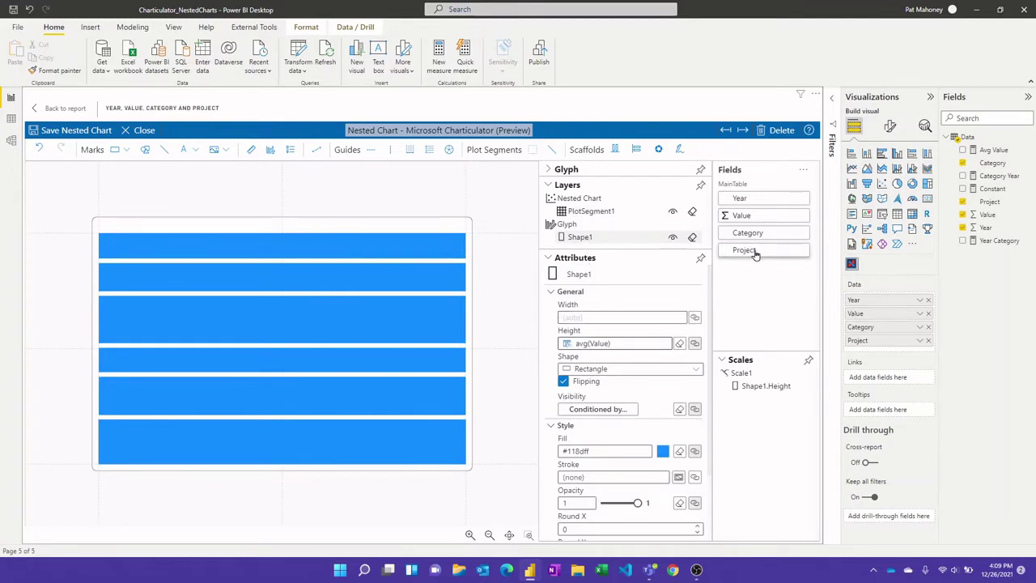
left_click_drag(755, 253, 585, 453)
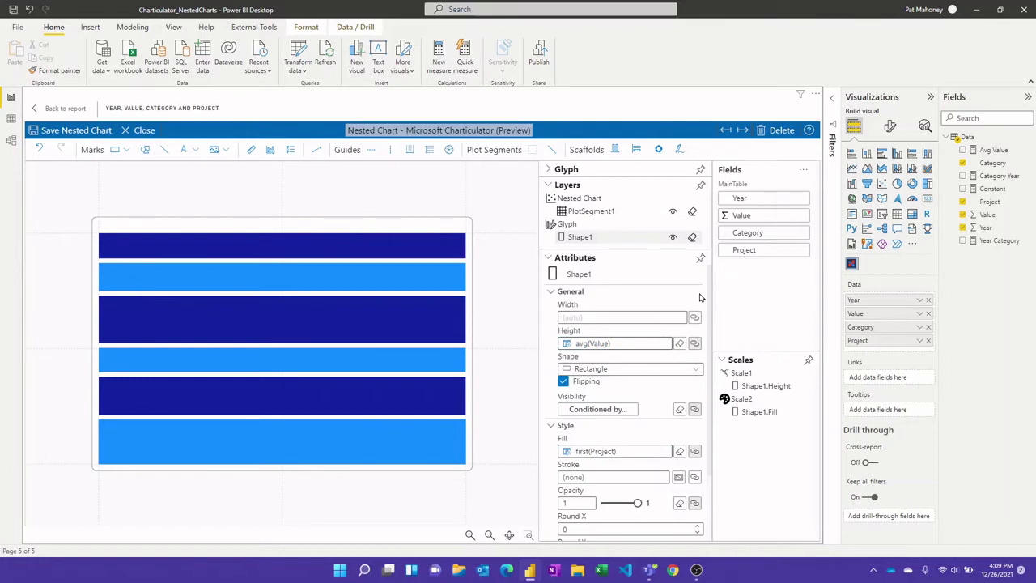
left_click_drag(757, 200, 418, 468)
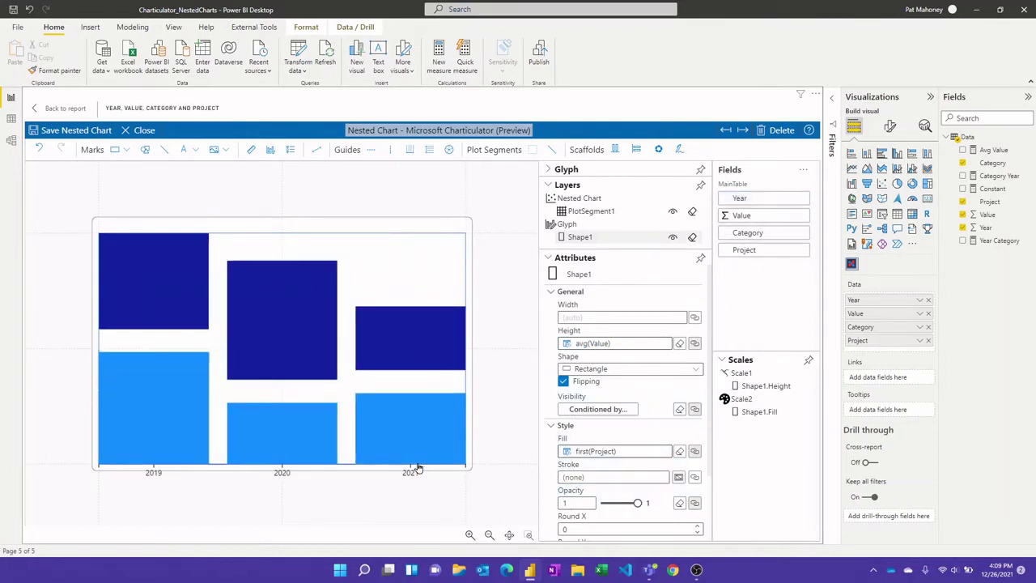
Set the stacked bars' gap to 0 and raise the plot area's bottom edge slightly
left_click(595, 210)
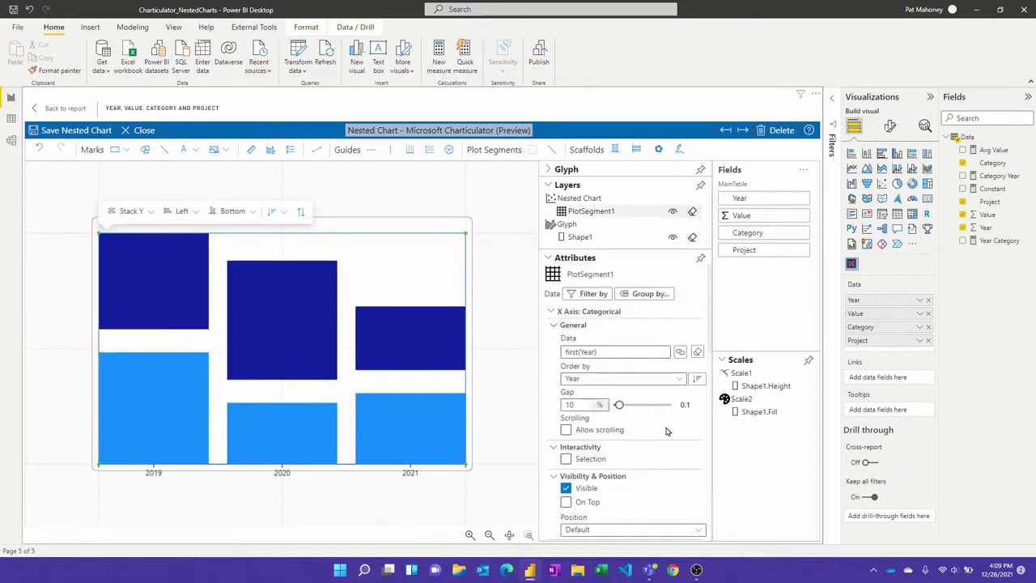
left_click(549, 311)
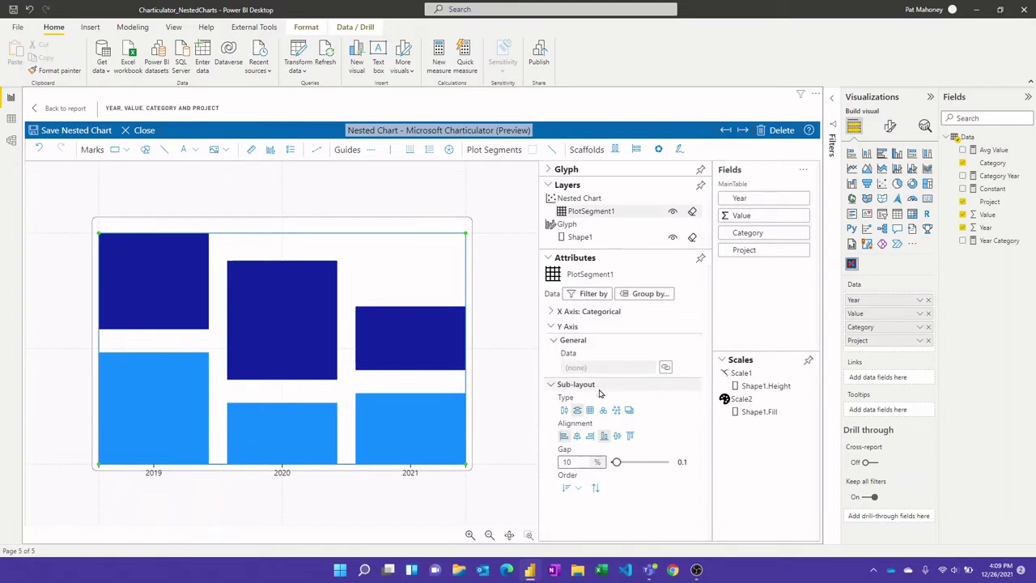
left_click_drag(616, 463, 610, 462)
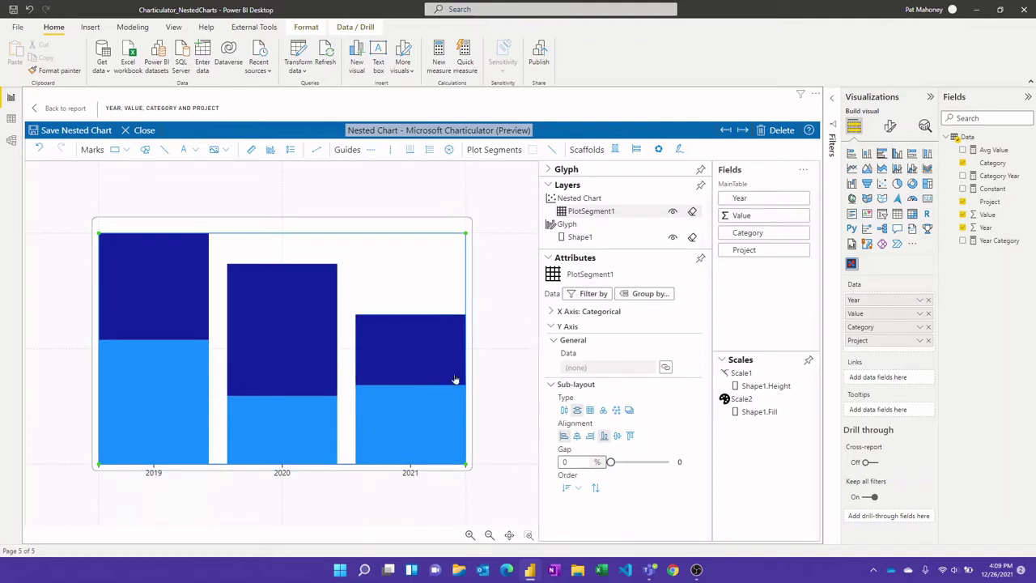
left_click_drag(487, 466, 485, 454)
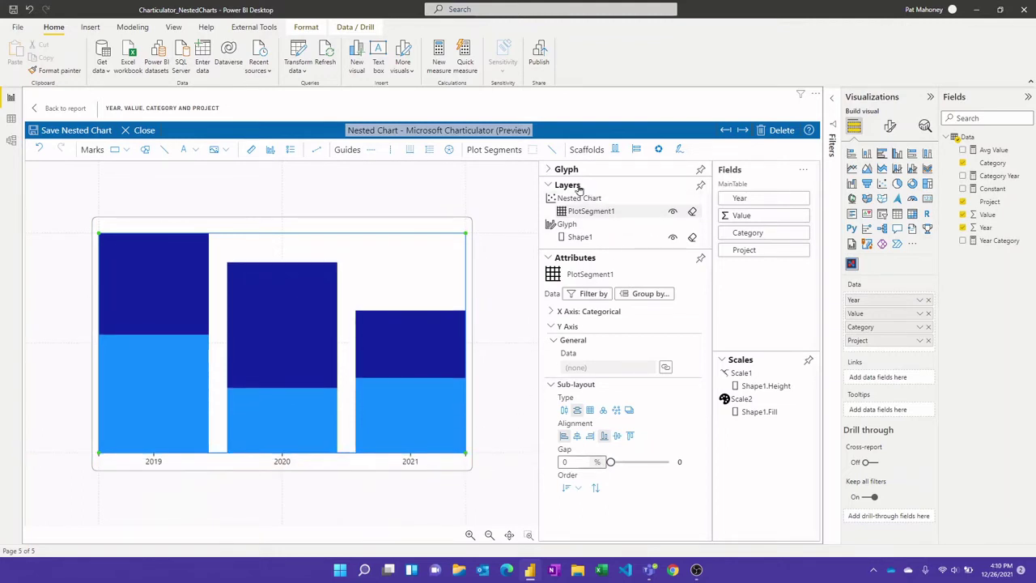
Add a text label at the centre of the bar glyph and bind its text to Project
left_click(549, 170)
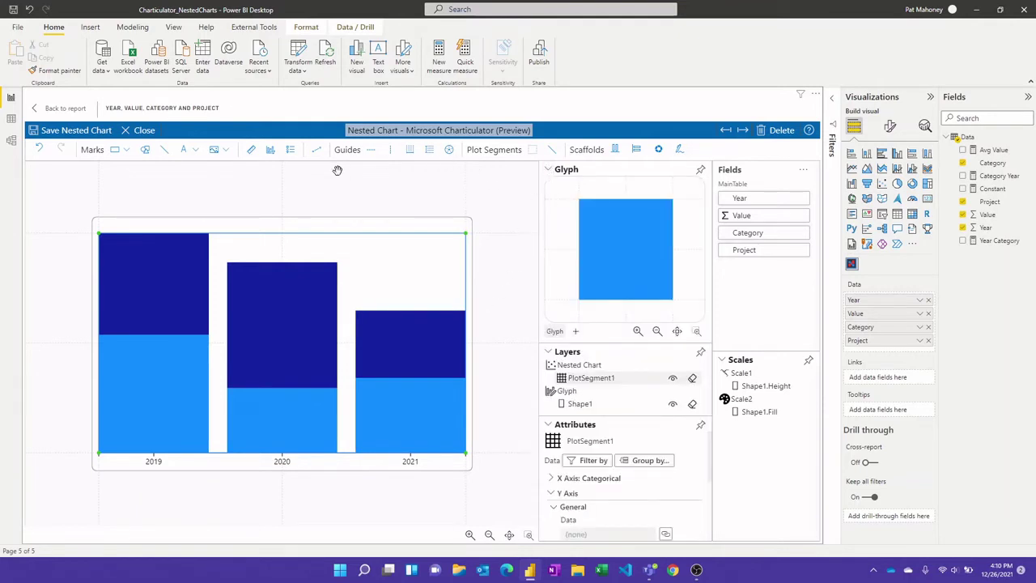
left_click(189, 152)
left_click(198, 166)
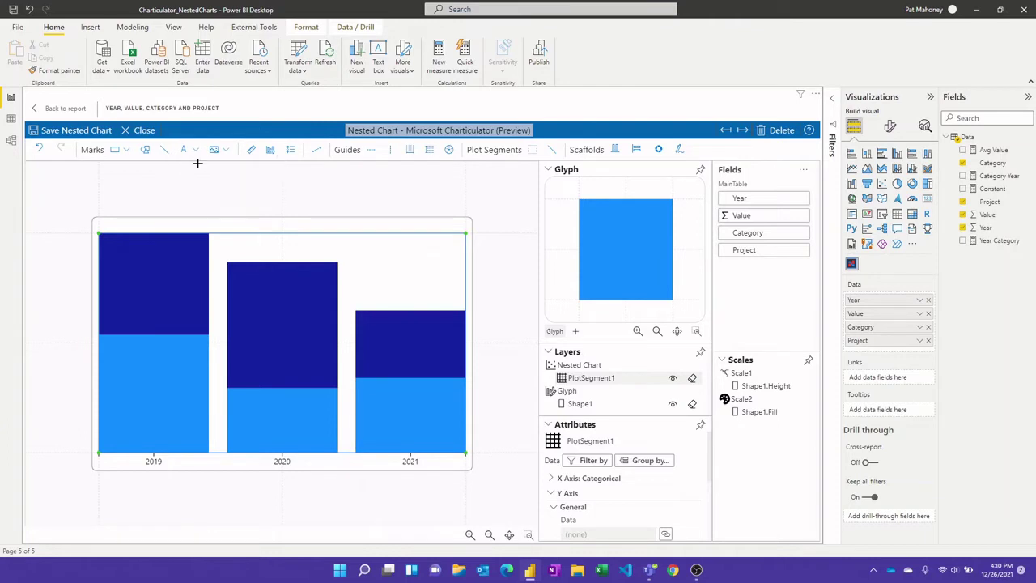
left_click(625, 248)
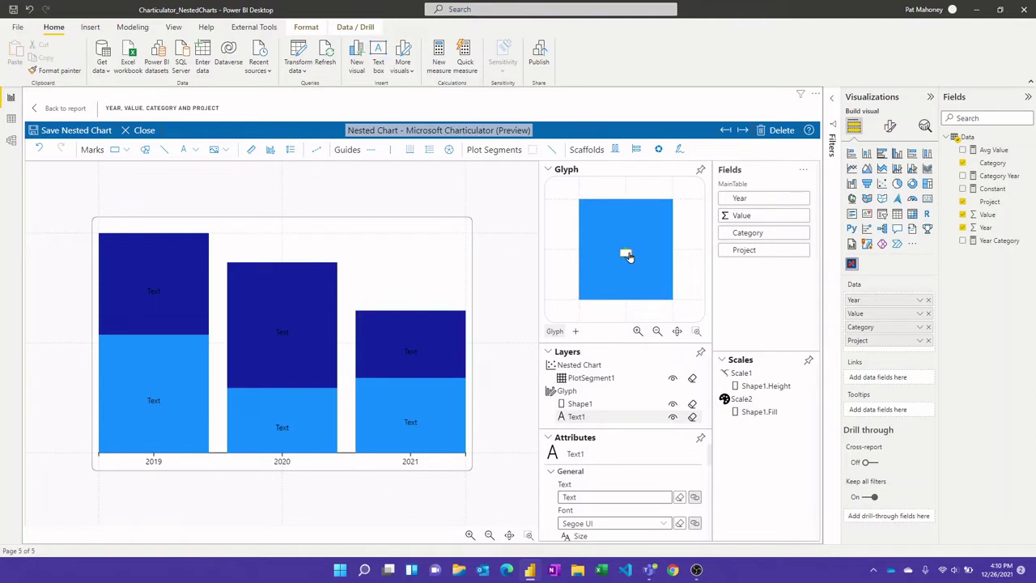
left_click_drag(638, 257, 632, 253)
double_click(631, 253)
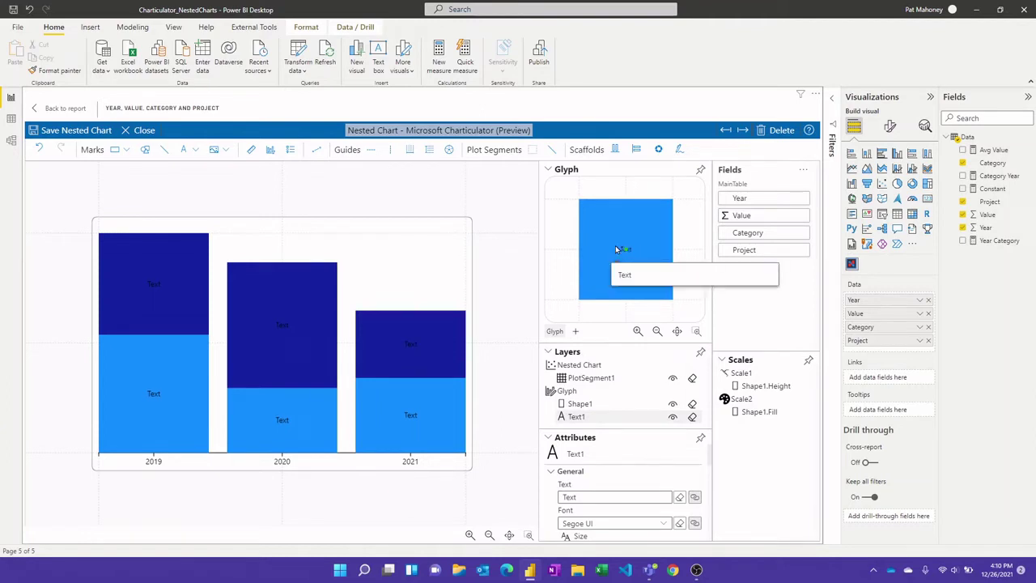
key("Return")
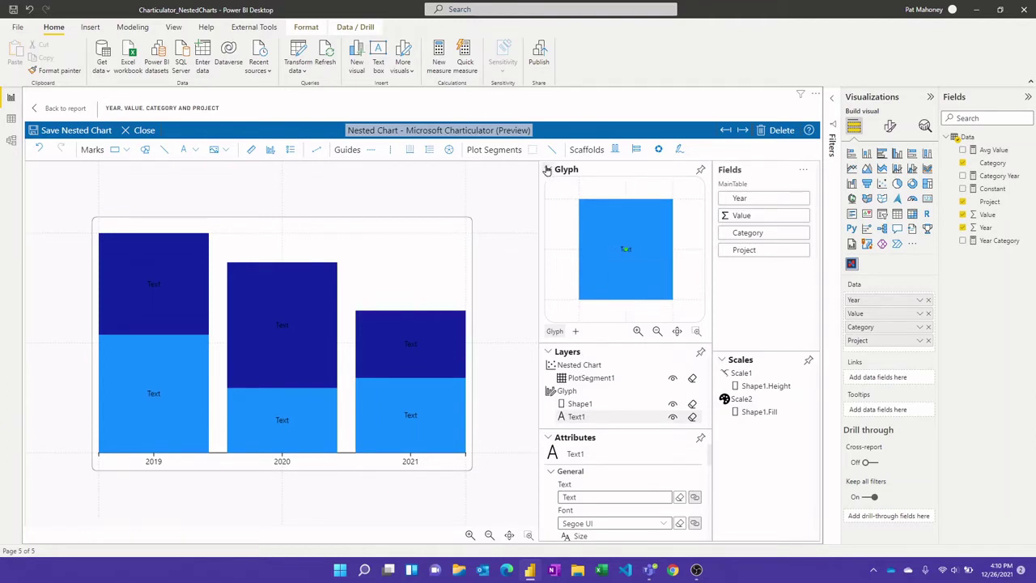
left_click(549, 170)
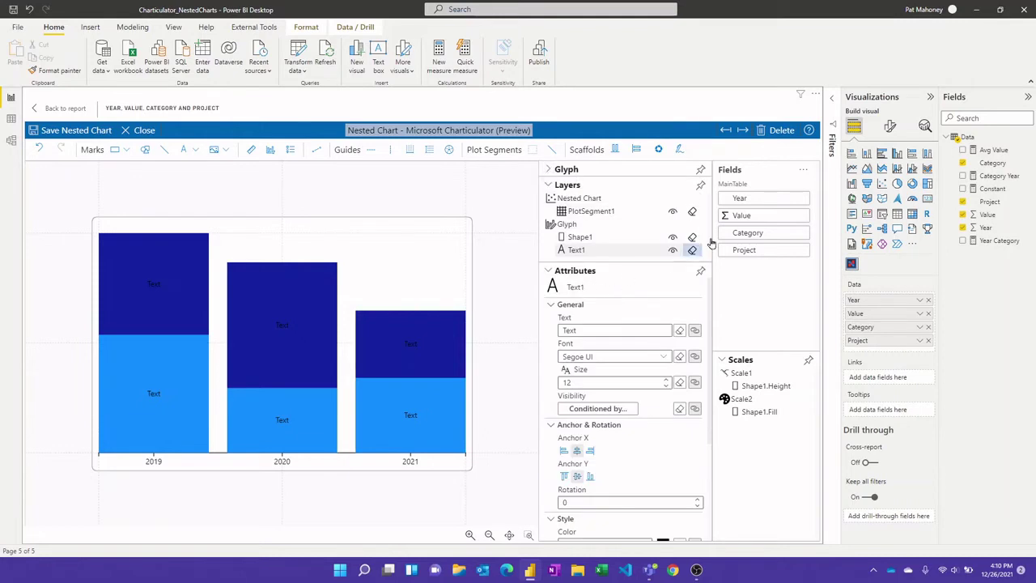
left_click_drag(745, 250, 579, 330)
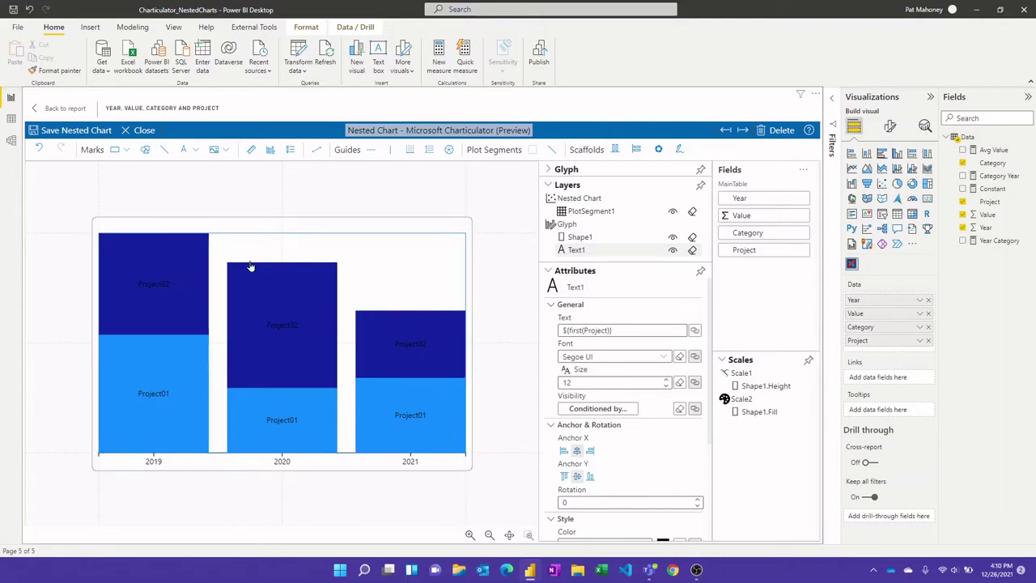
Save the nested chart and the whole chart, then return to the Demo report page
left_click(67, 134)
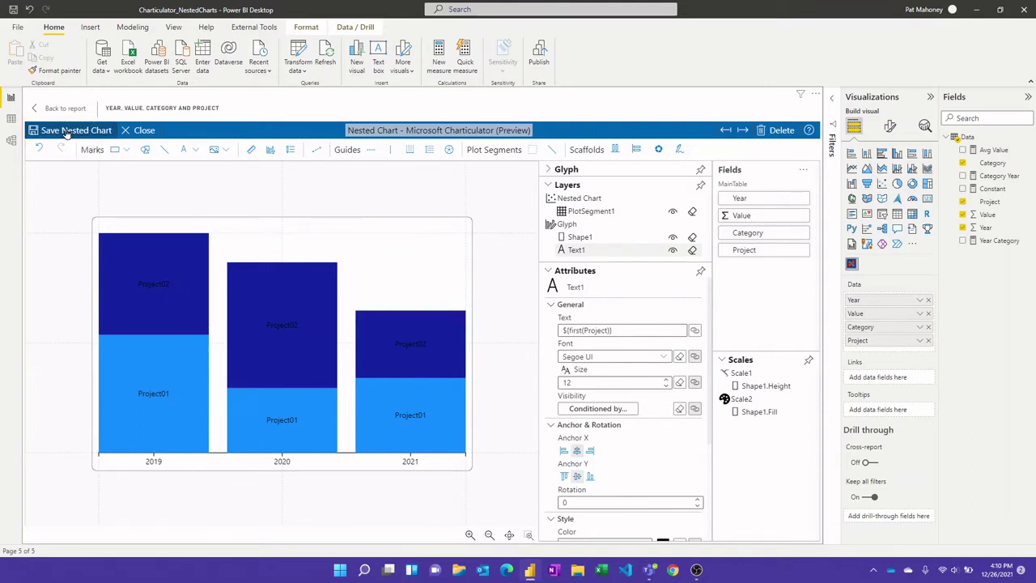
left_click(141, 131)
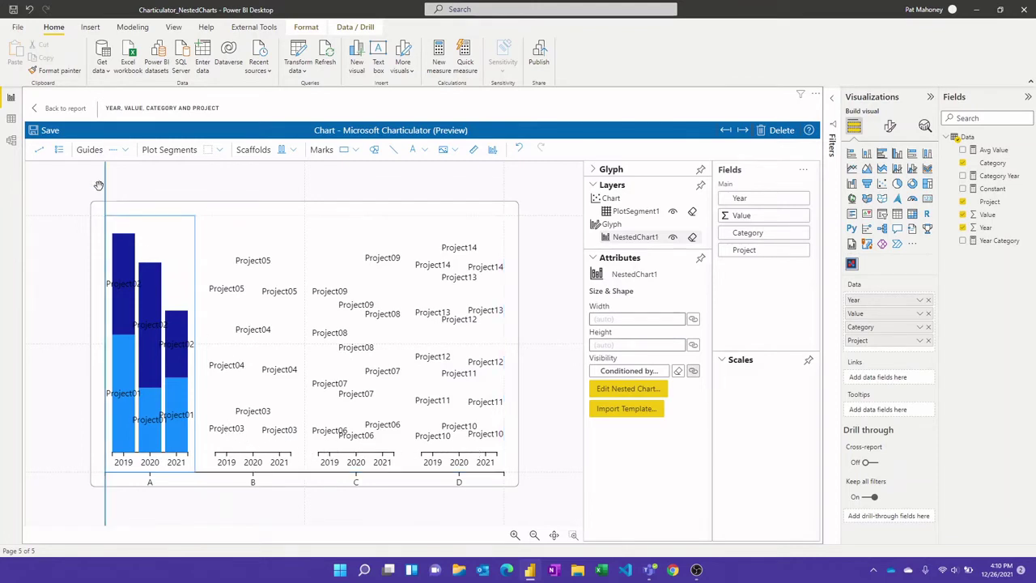
left_click(46, 130)
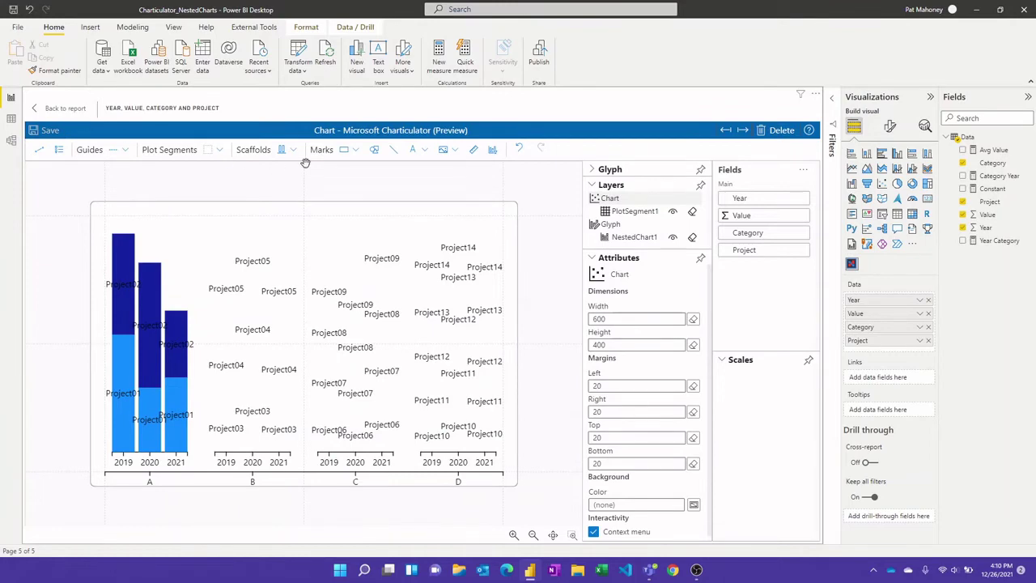
left_click(64, 110)
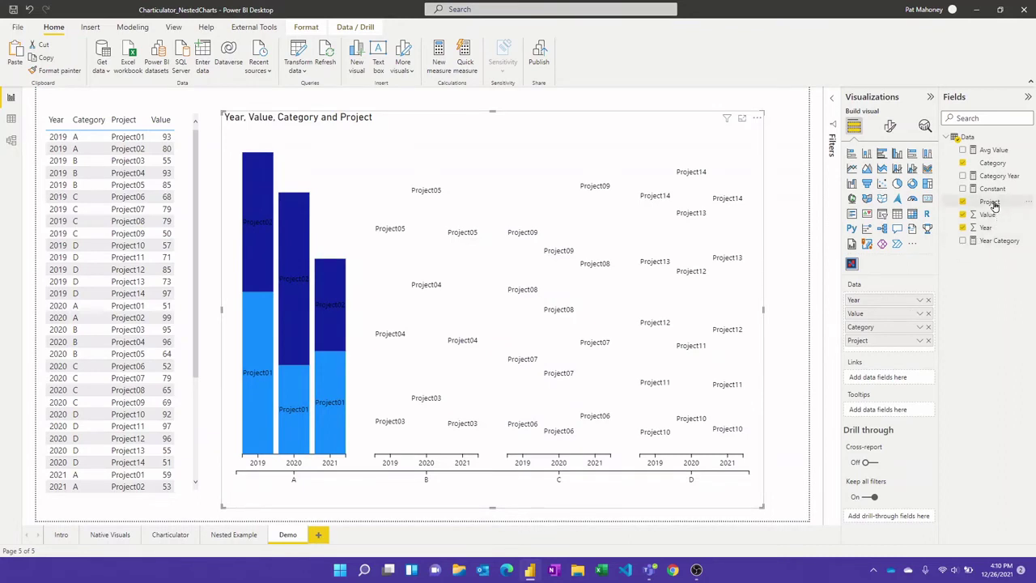
Add Project to the visual's tooltips, check the bar tooltips, and reopen the visual in Charticulator
left_click_drag(994, 206, 885, 414)
mouse_move(659, 387)
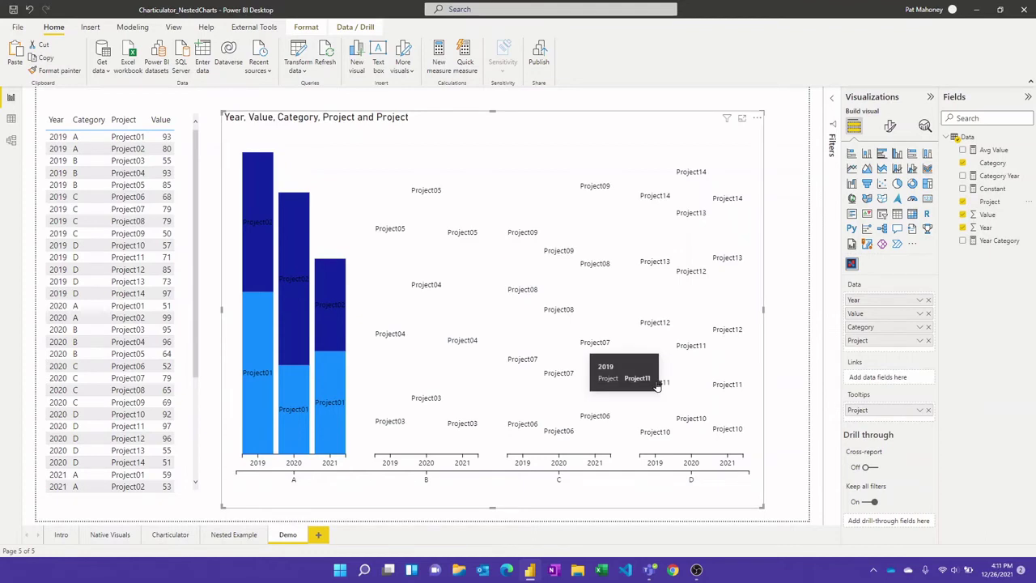
mouse_move(688, 404)
mouse_move(510, 292)
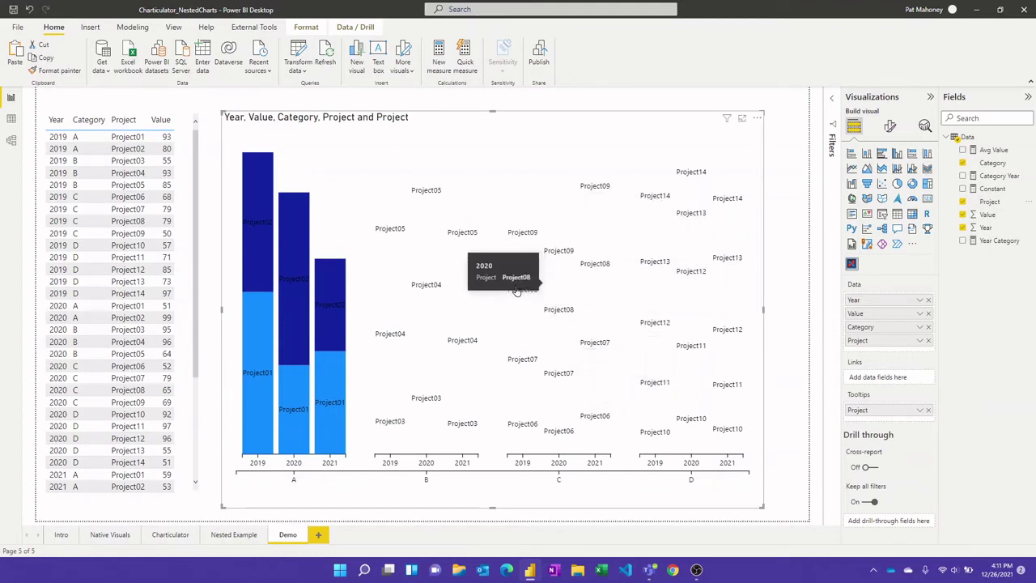
mouse_move(589, 265)
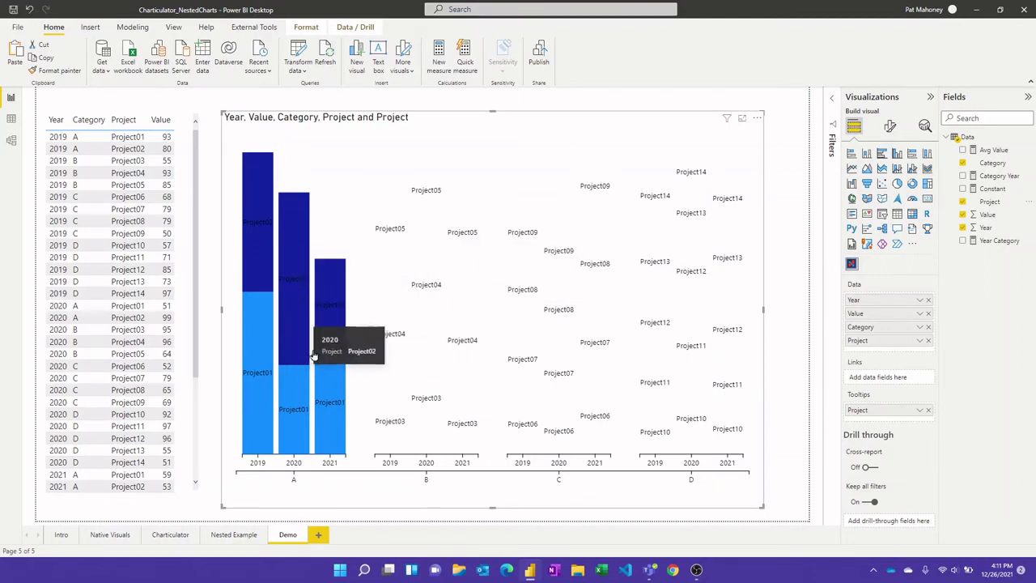
mouse_move(304, 341)
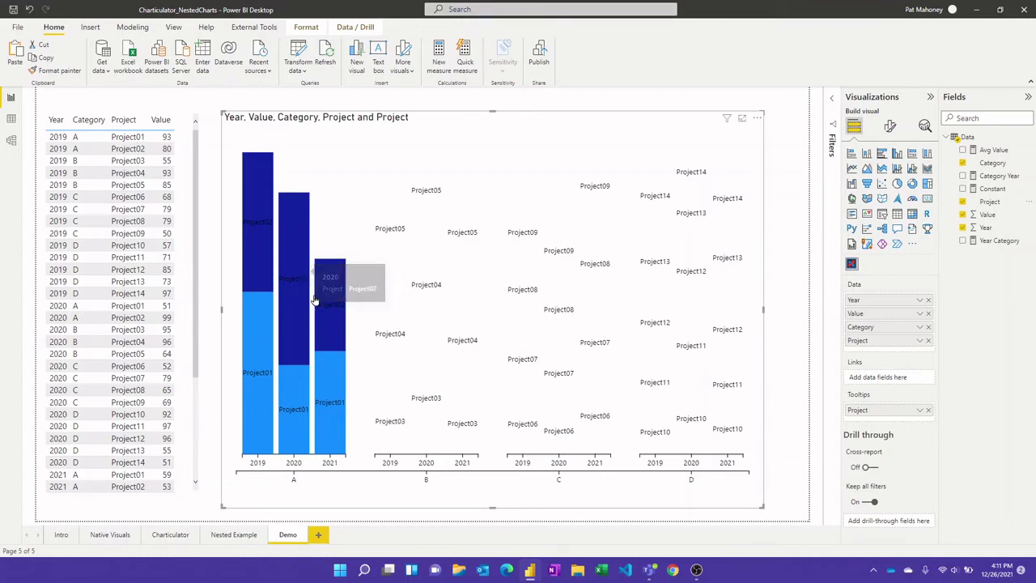
mouse_move(335, 427)
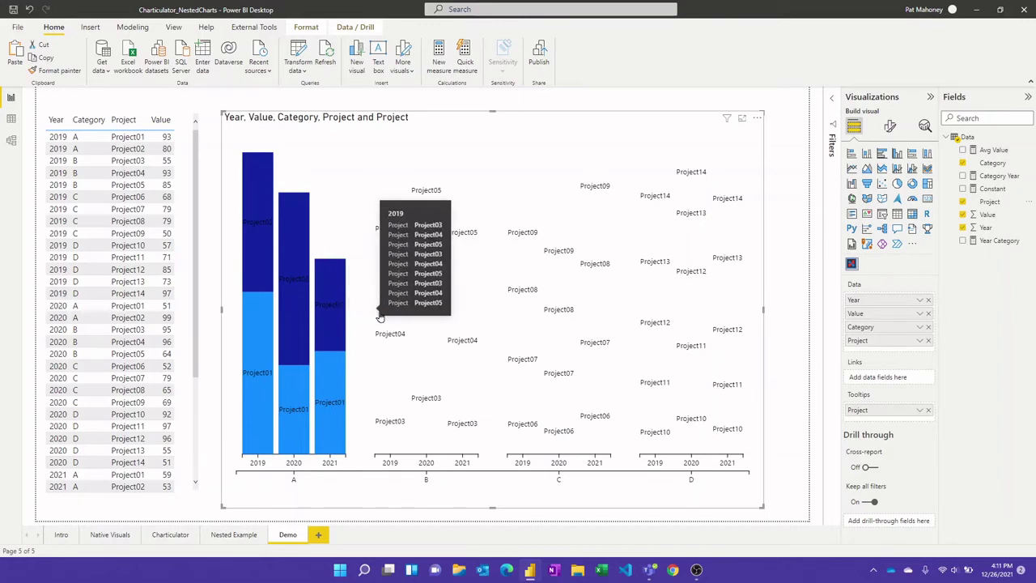
mouse_move(424, 315)
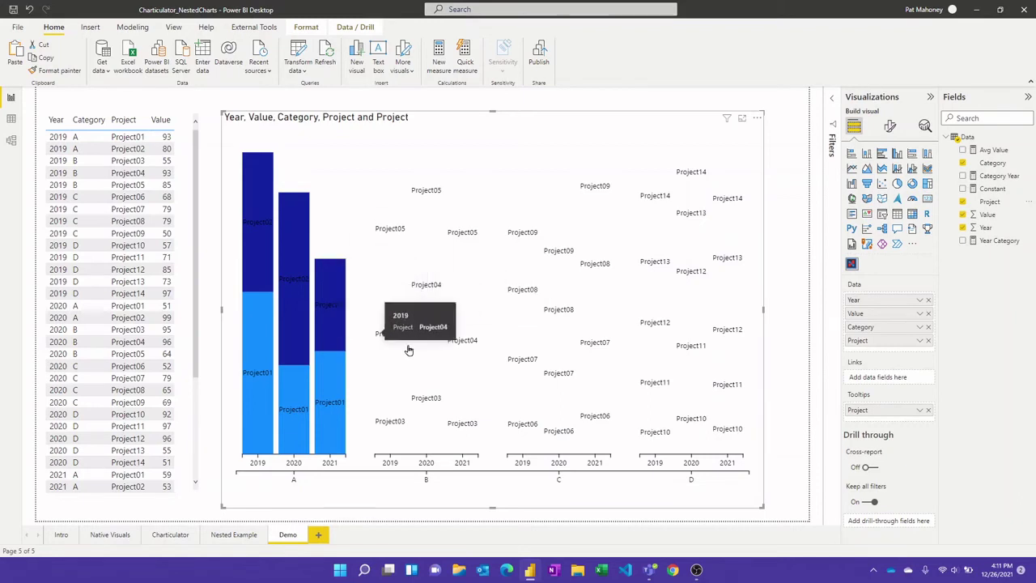
left_click(758, 120)
left_click(777, 130)
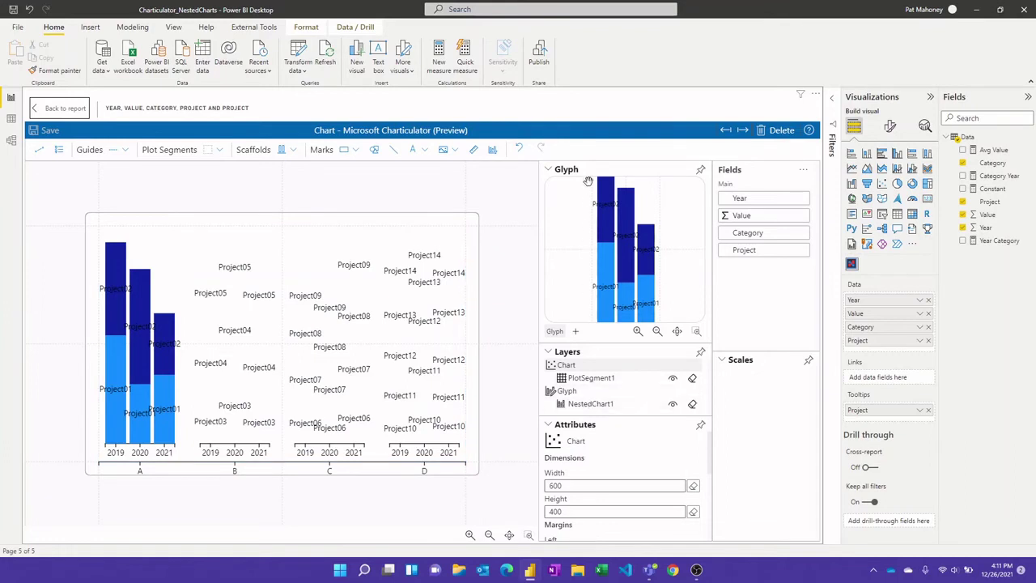
Open the NestedChart1 layer and select its bar shape Shape1
left_click(548, 169)
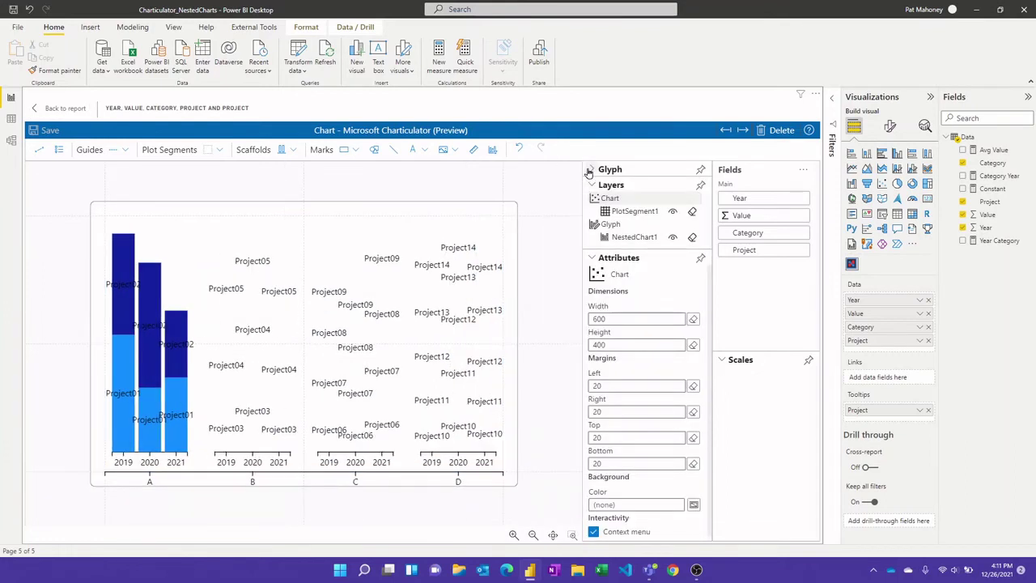
left_click(627, 237)
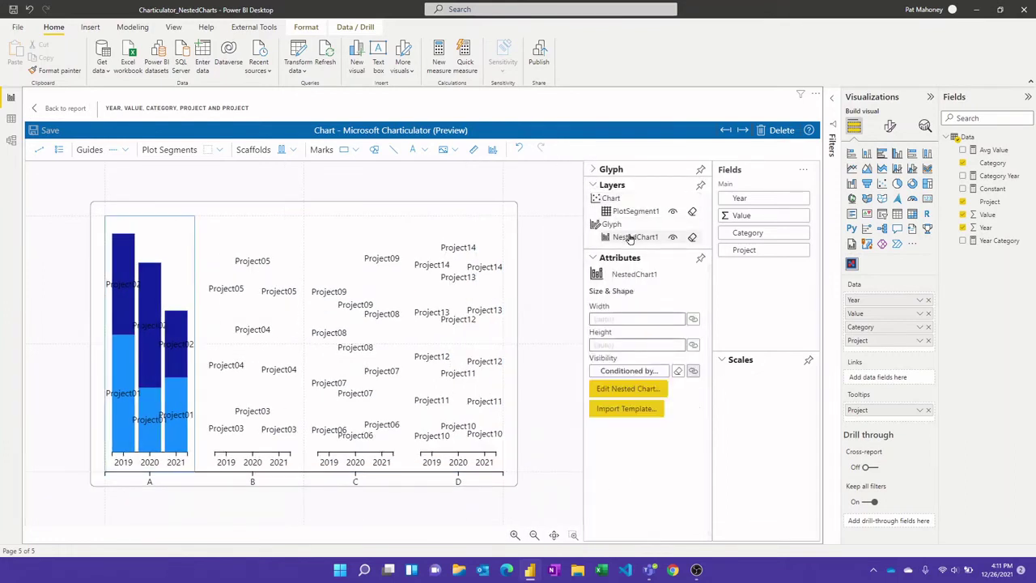
left_click(626, 388)
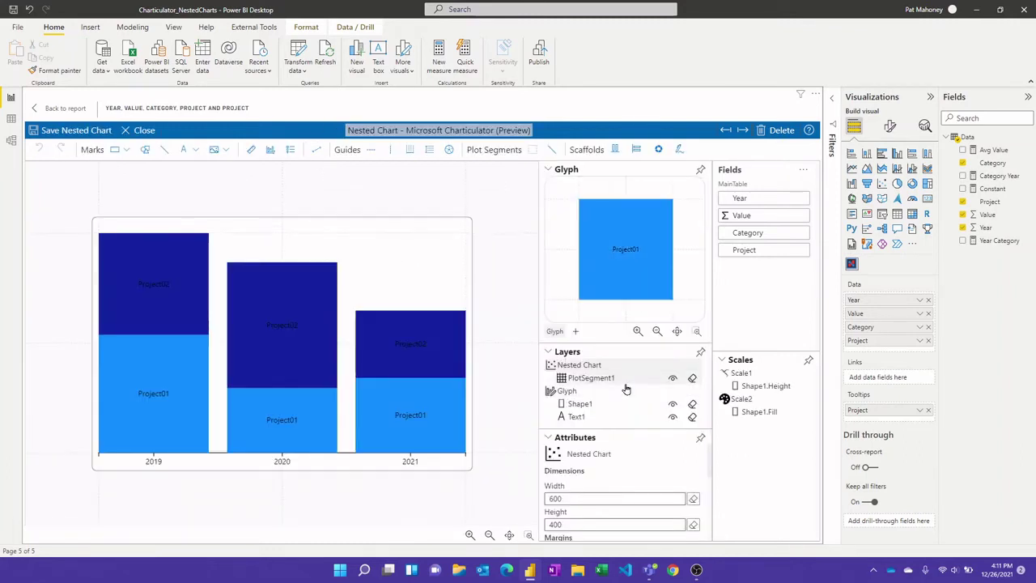
left_click(548, 171)
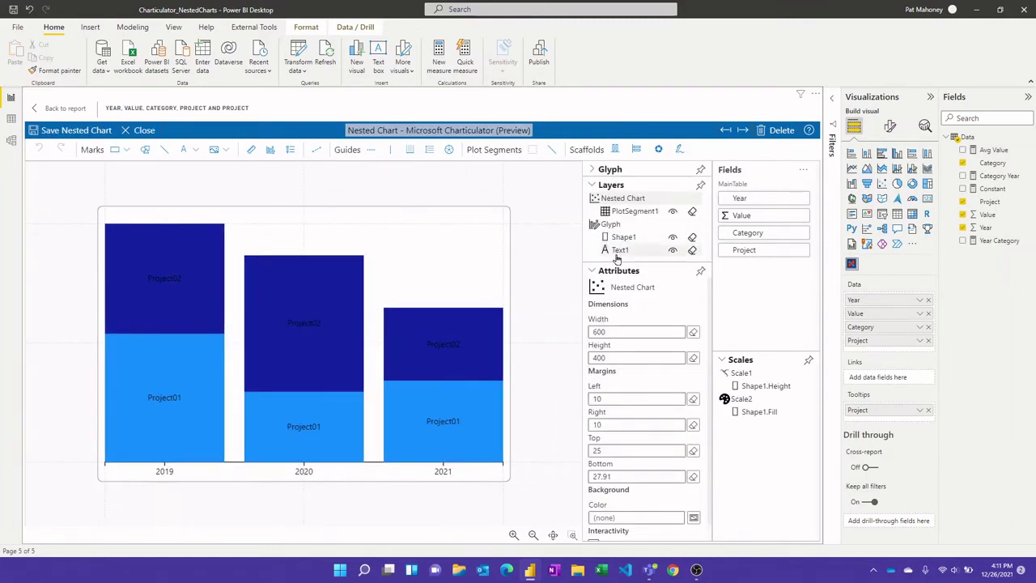
left_click(636, 239)
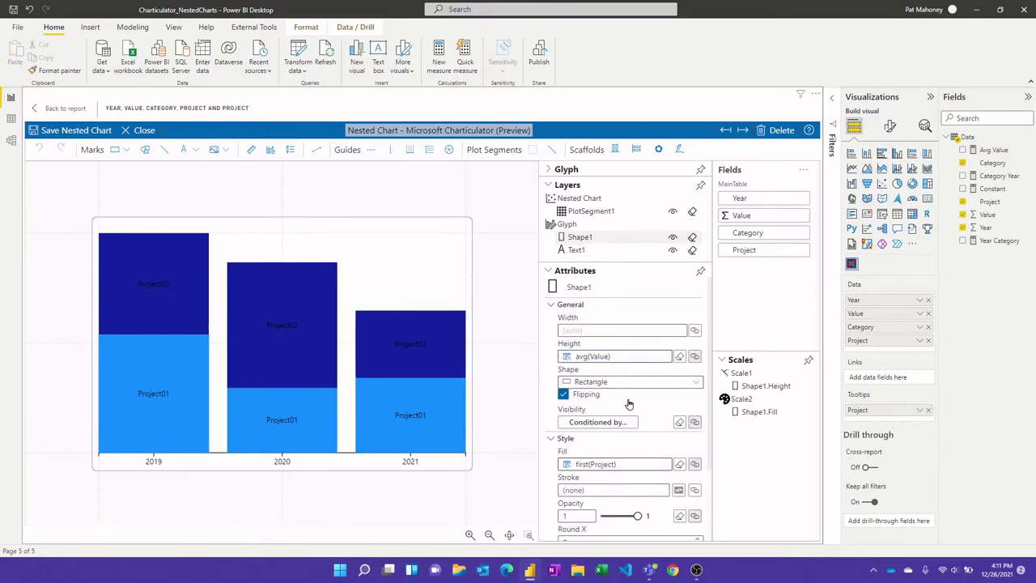
In Shape1's fill colour mapping, add a new entry and name it 'Project'
scroll(634, 407, "down", 1)
scroll(634, 407, "down", 1)
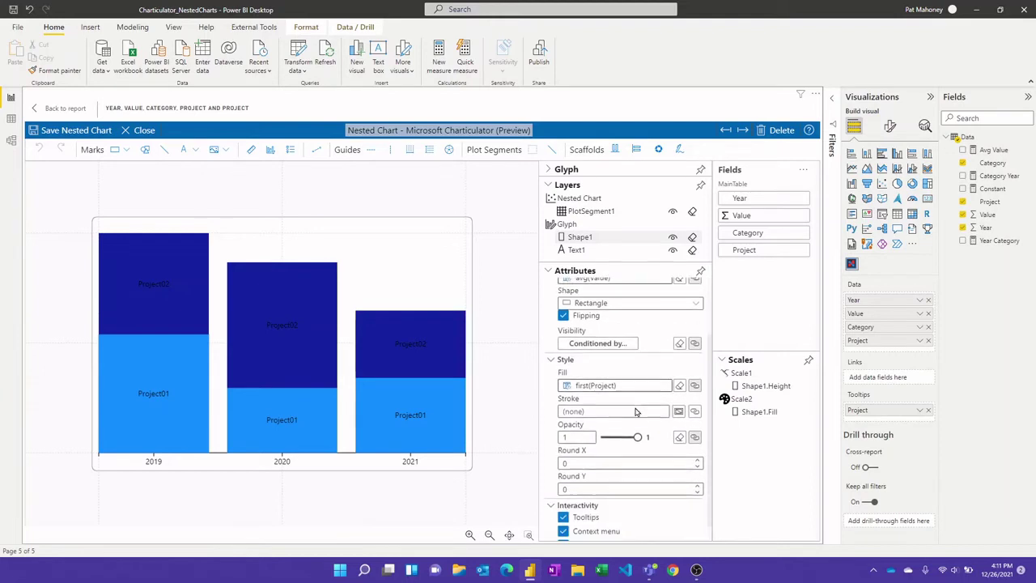
left_click(696, 387)
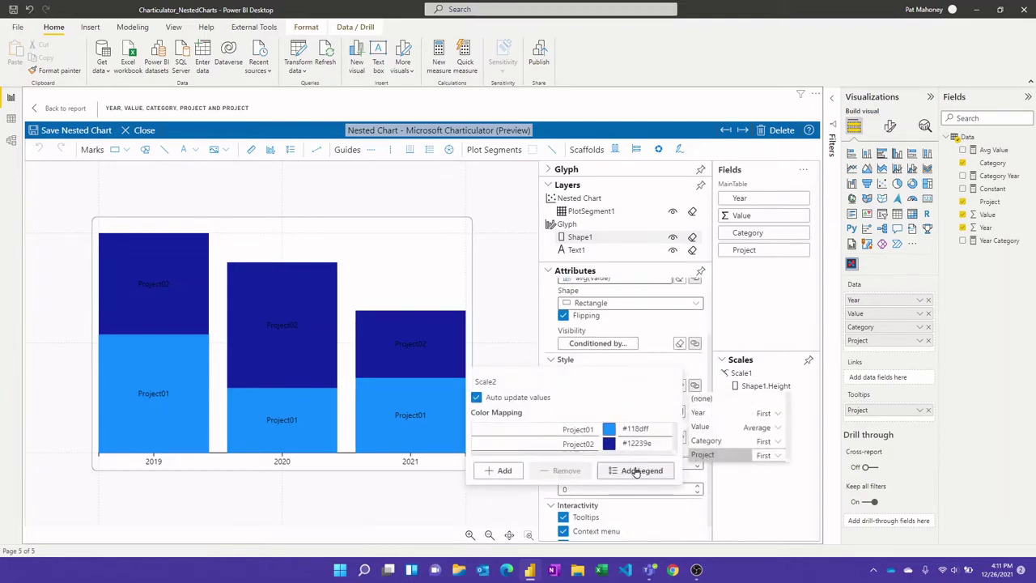
left_click(503, 471)
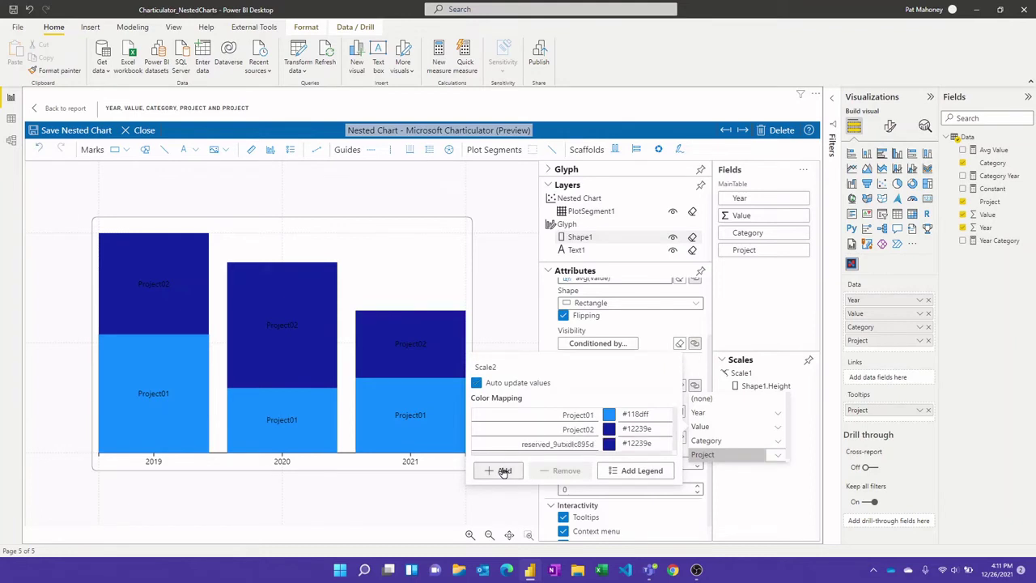
double_click(545, 450)
type("P")
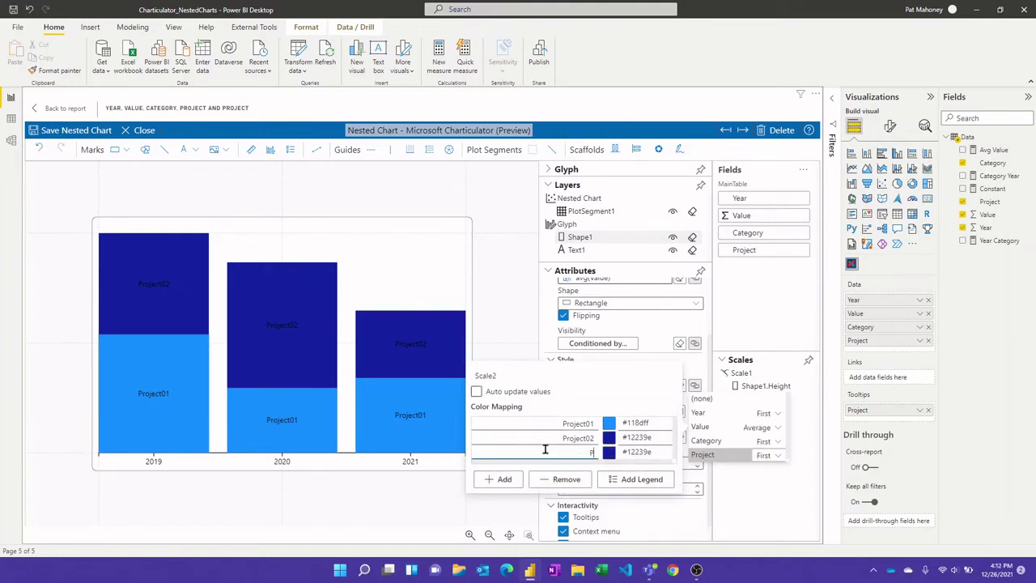
type("roject")
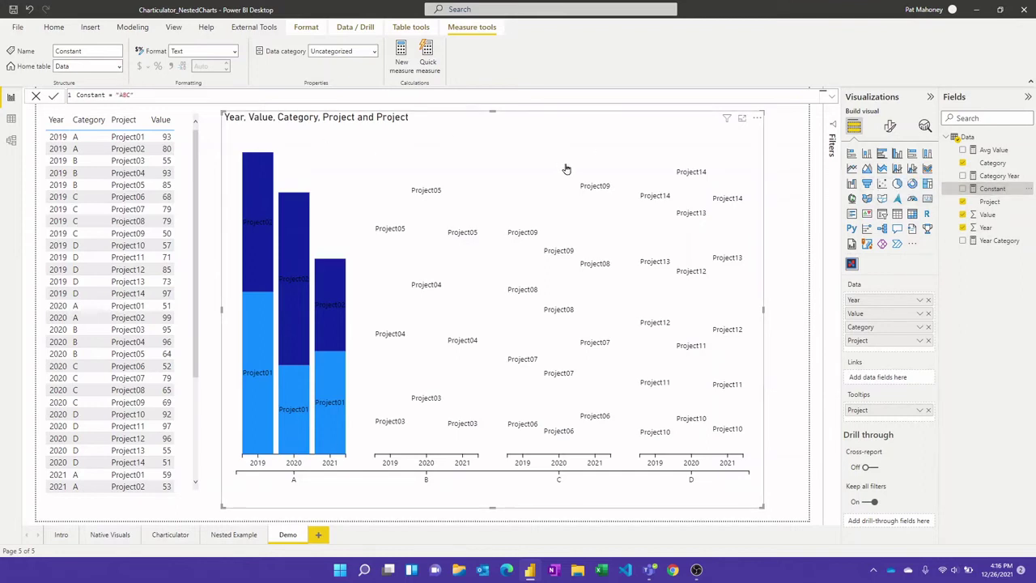
Drop the Constant measure into the Charticulator visual's Data well
left_click_drag(985, 191, 882, 351)
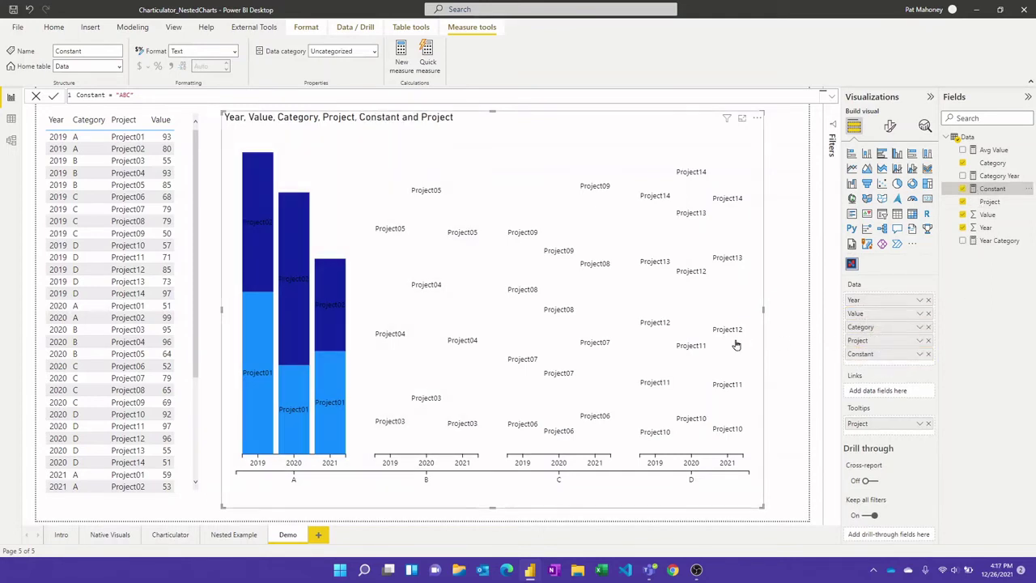
Reopen the visual in Charticulator and delete the NestedChart1 layer from the glyph
mouse_move(726, 343)
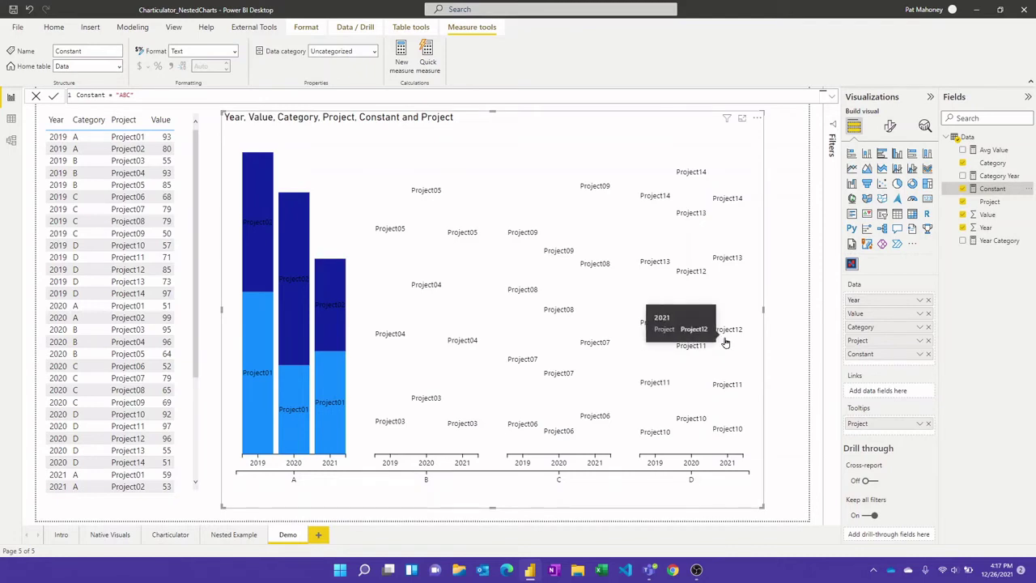
left_click(758, 119)
left_click(769, 131)
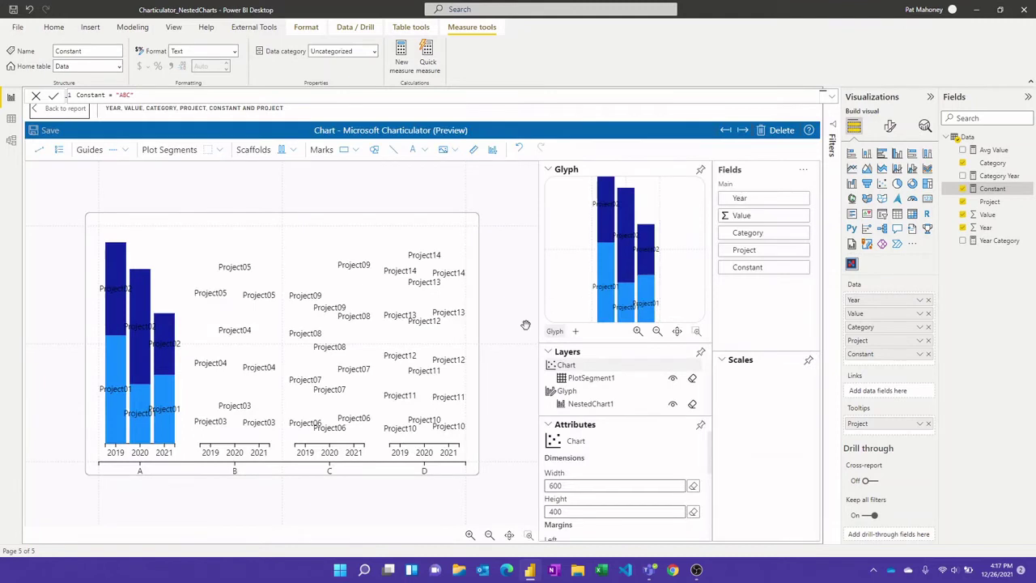
left_click(691, 405)
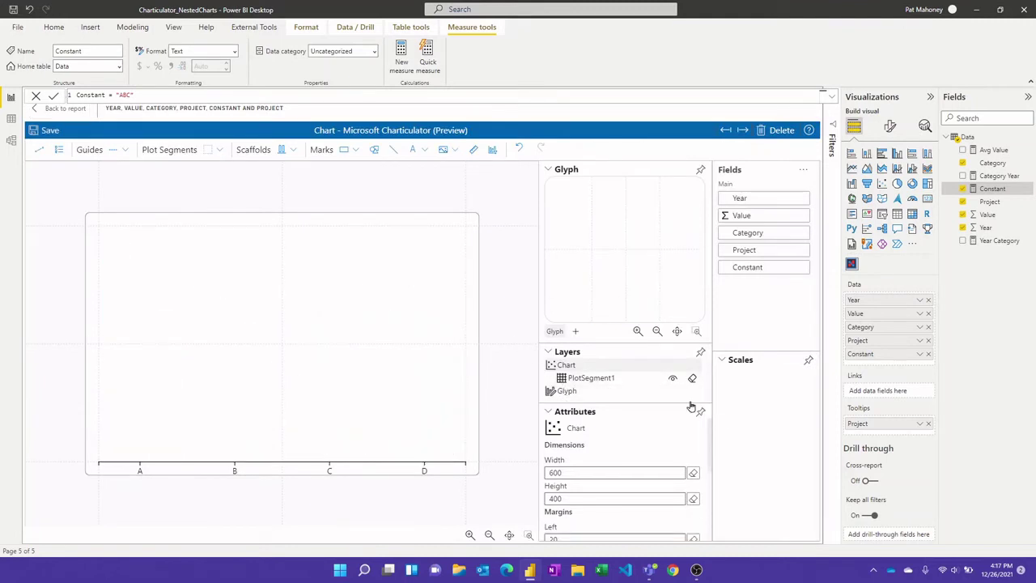
Set PlotSegment1's Group by field to Constant
left_click(599, 378)
left_click(635, 458)
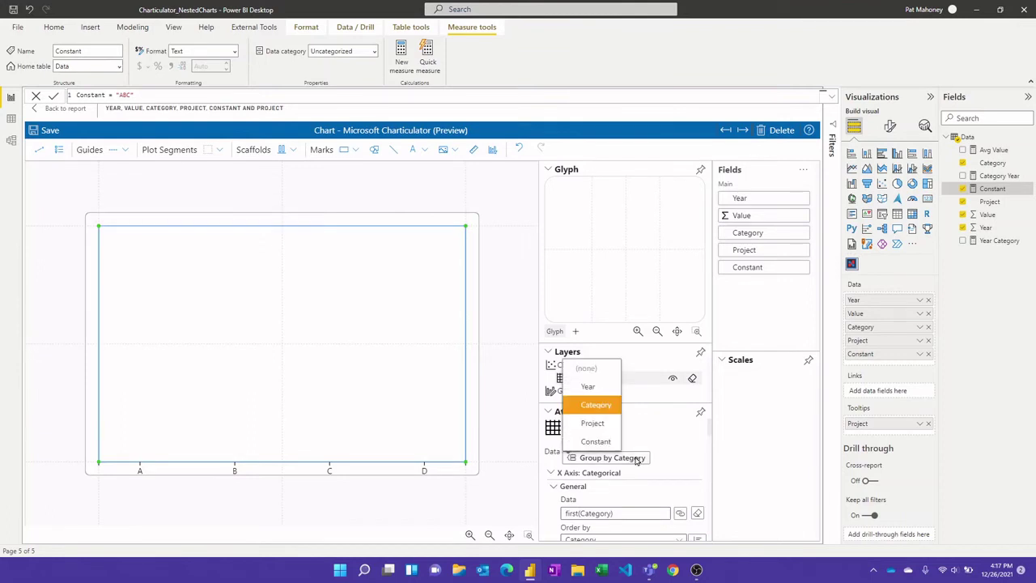
left_click(597, 444)
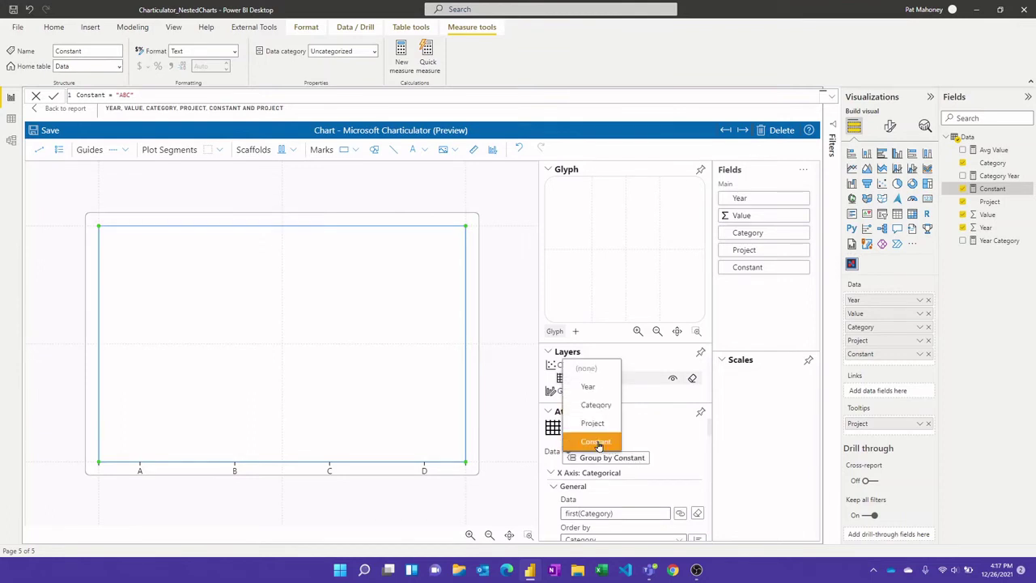
left_click(673, 437)
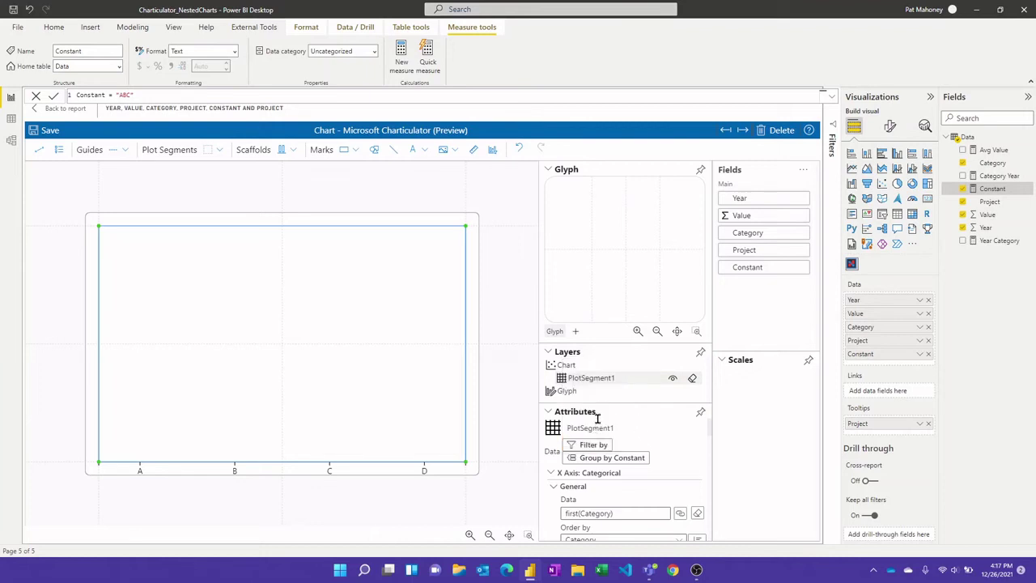
Clear Category from the X axis and place a new nested chart into the glyph
scroll(673, 456, "down", 2)
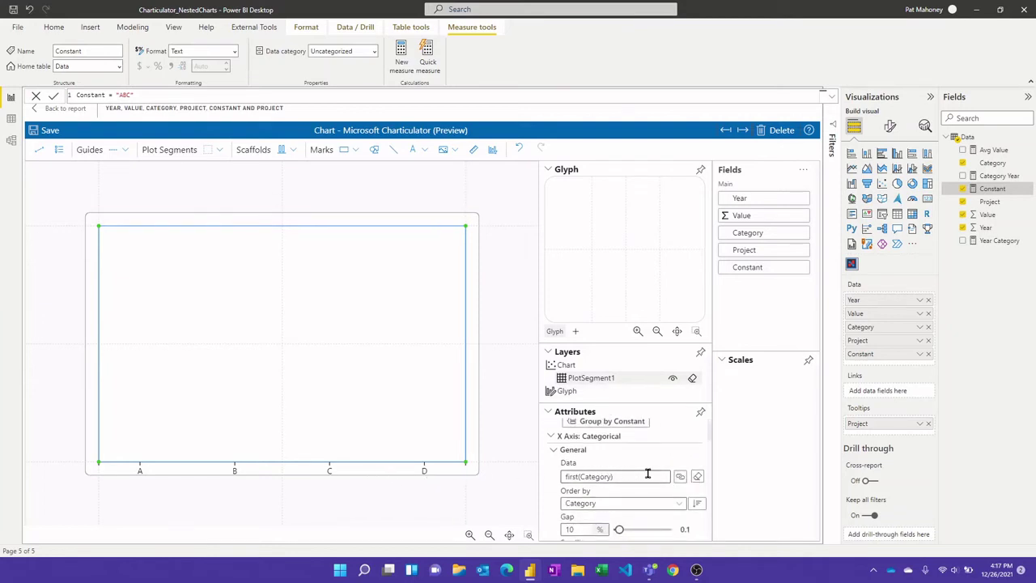
left_click(699, 478)
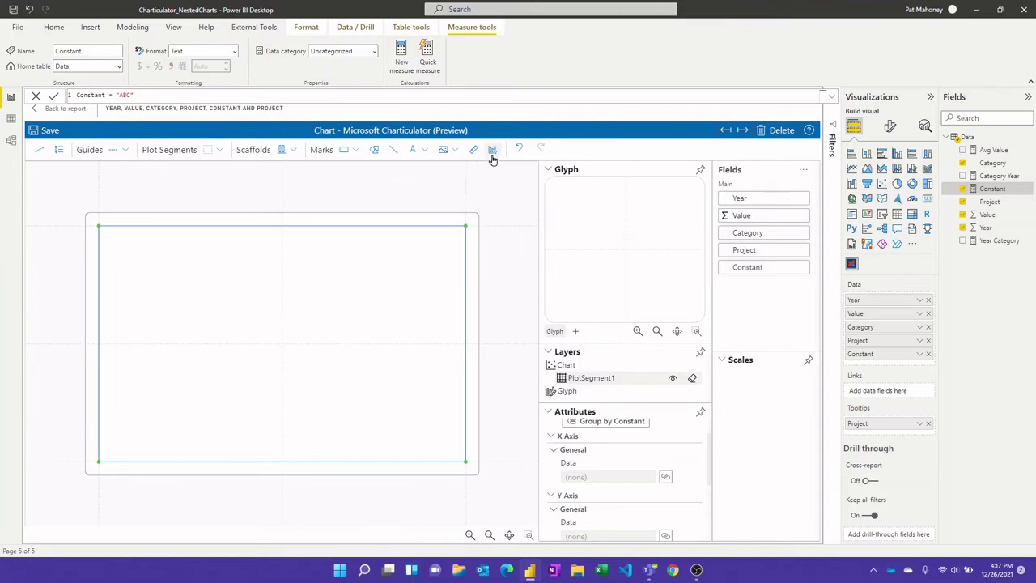
left_click_drag(493, 154, 626, 243)
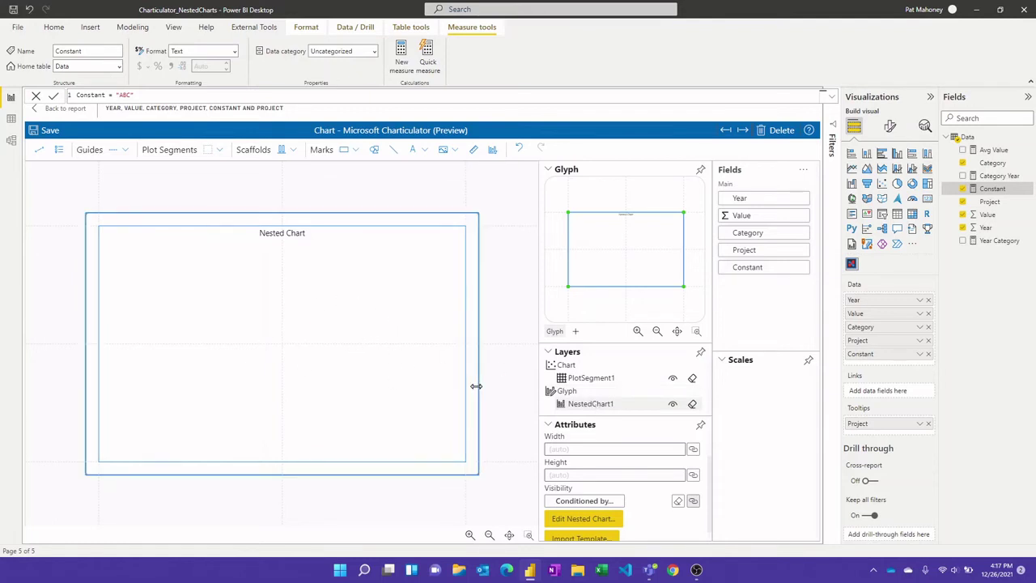
In the new nested chart, delete the title, add a rectangle mark, and stack along Y
left_click(584, 517)
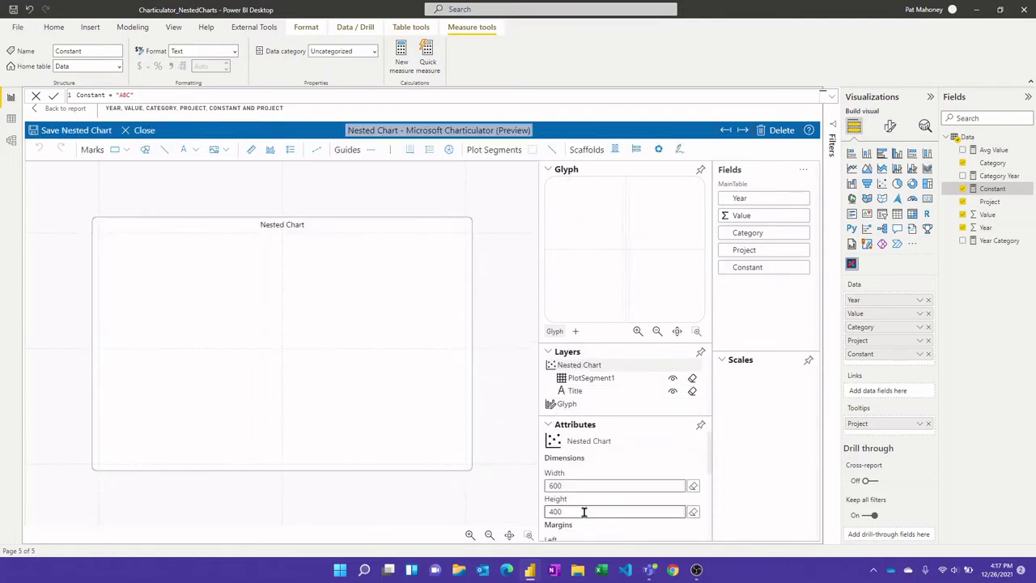
left_click(693, 392)
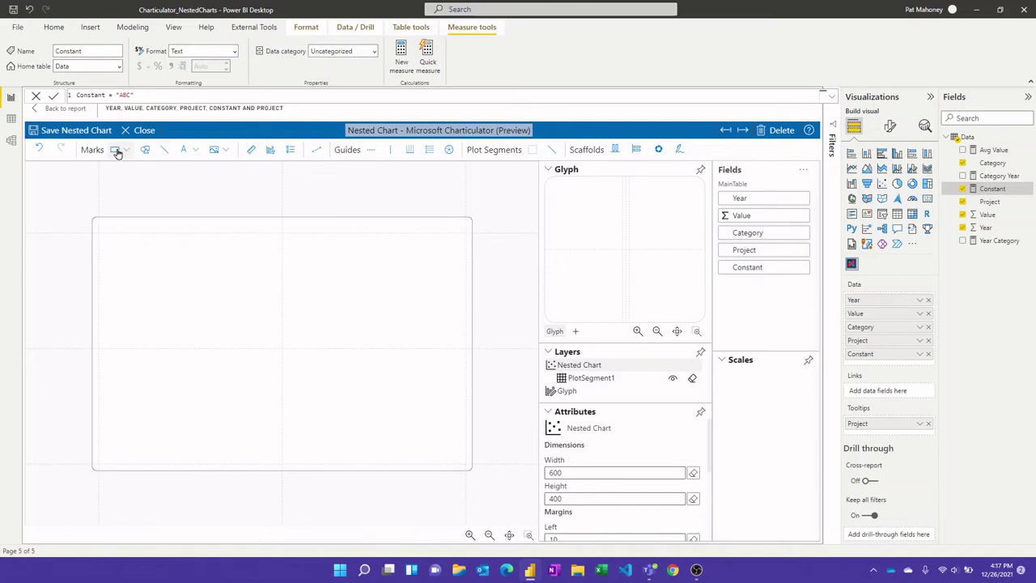
left_click_drag(116, 150, 624, 246)
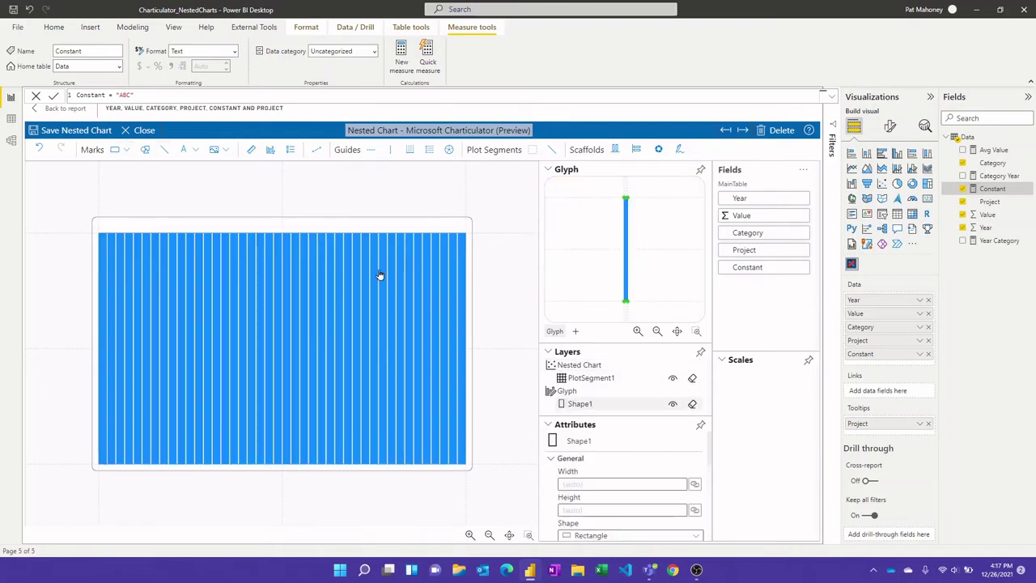
left_click(300, 286)
left_click(131, 211)
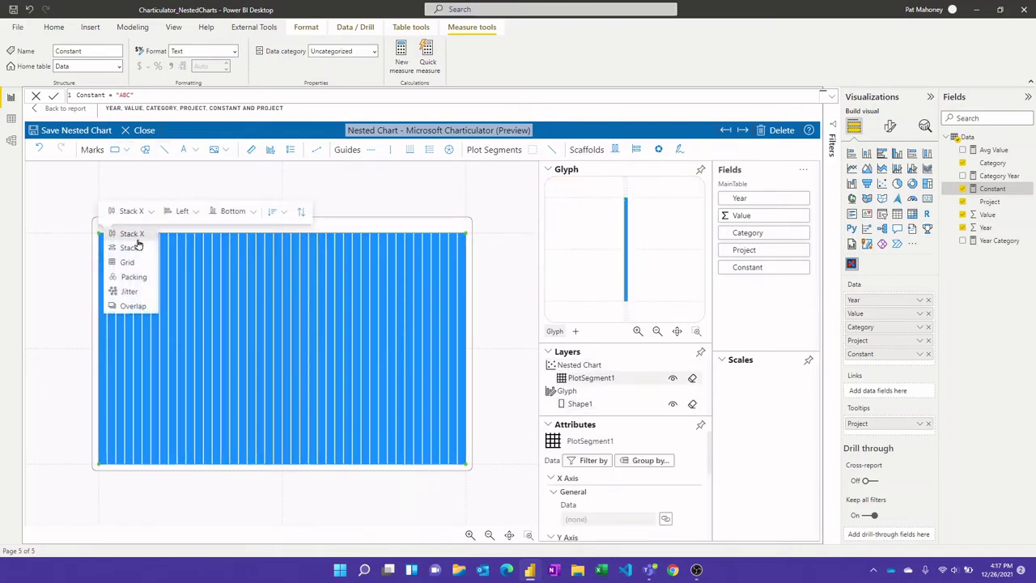
left_click(137, 243)
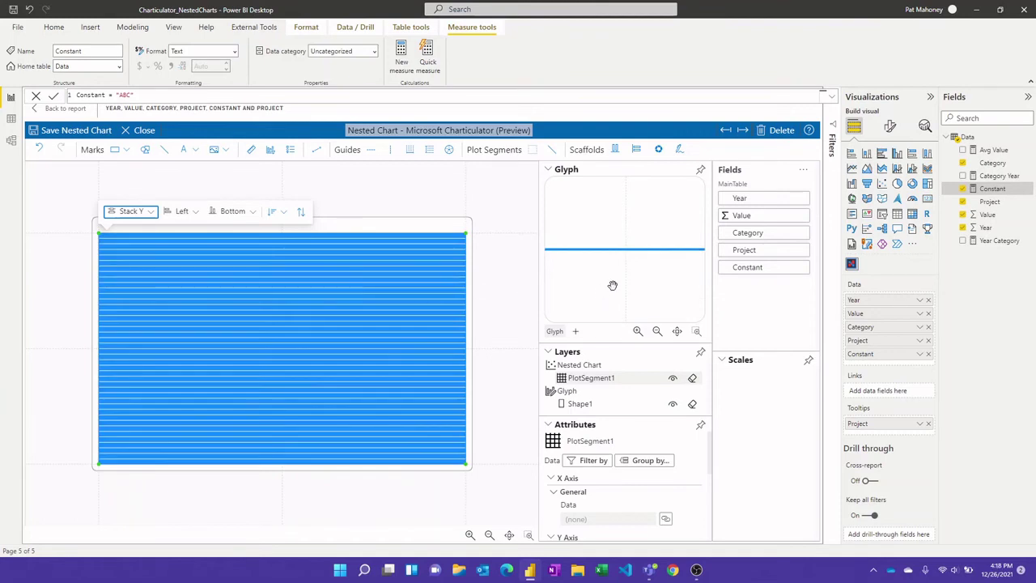
Bind Year to the x axis and Value to bar height, with sub-layout gap 0
left_click_drag(739, 198, 376, 466)
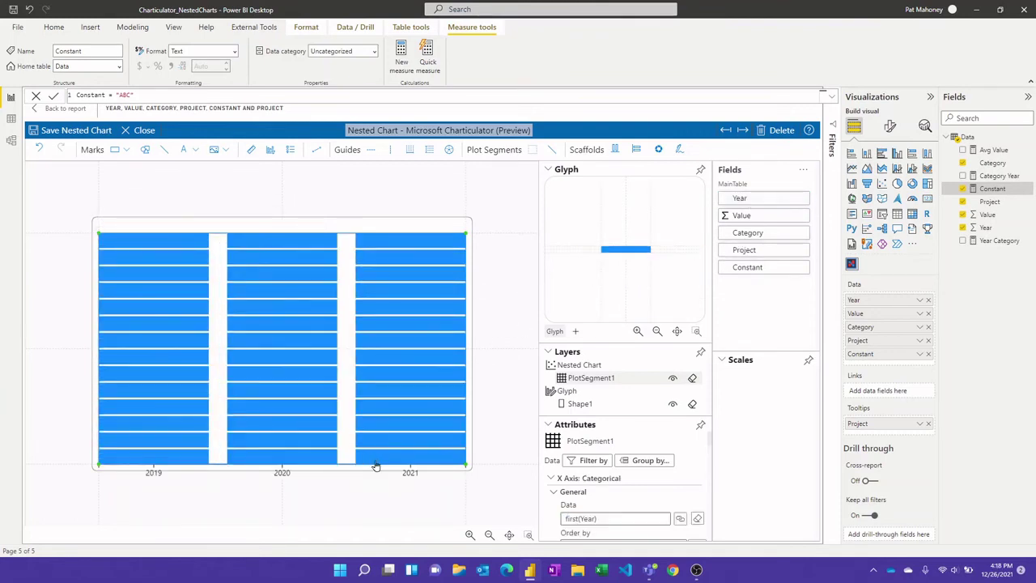
left_click_drag(742, 215, 597, 247)
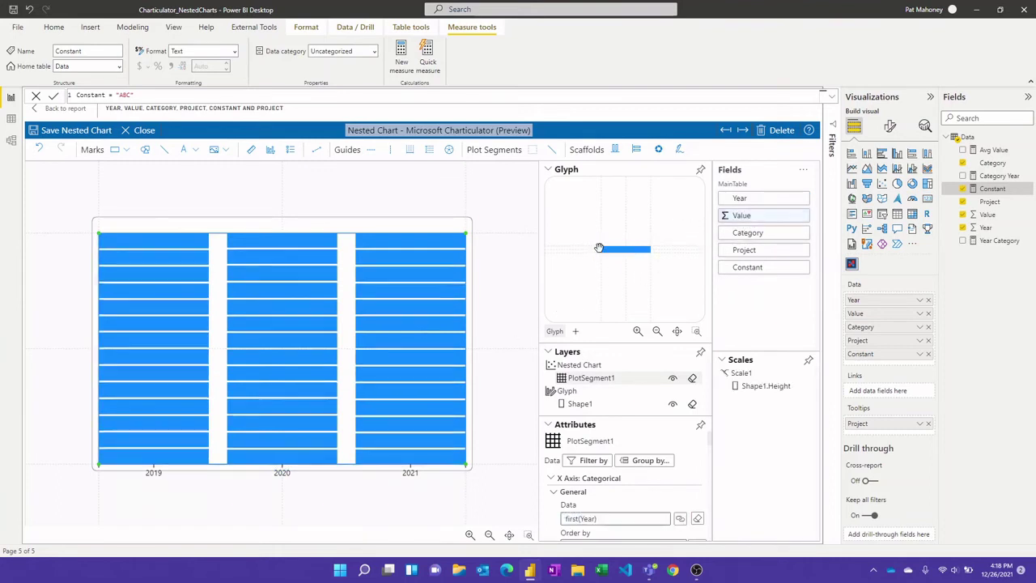
left_click(549, 170)
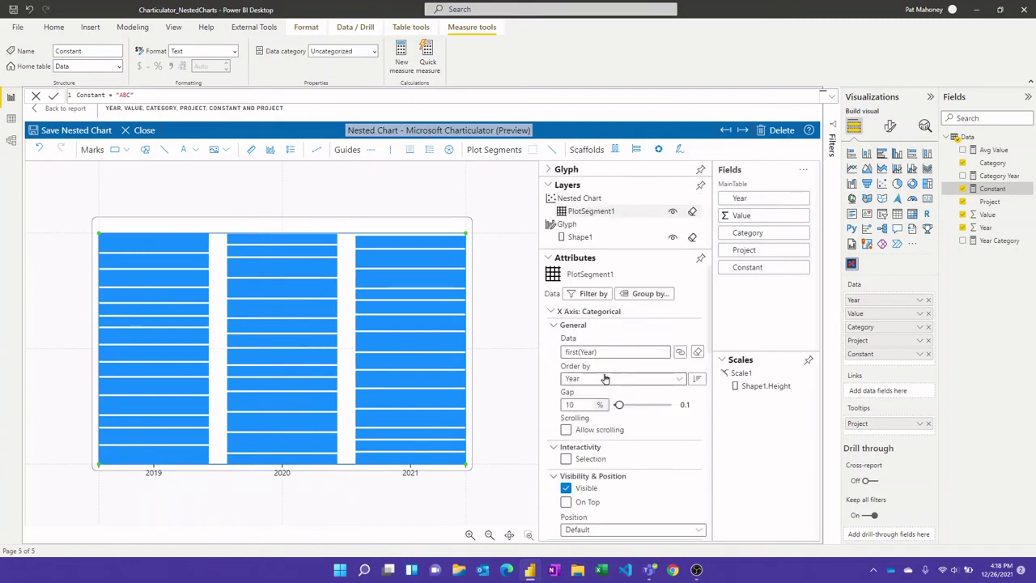
left_click(552, 313)
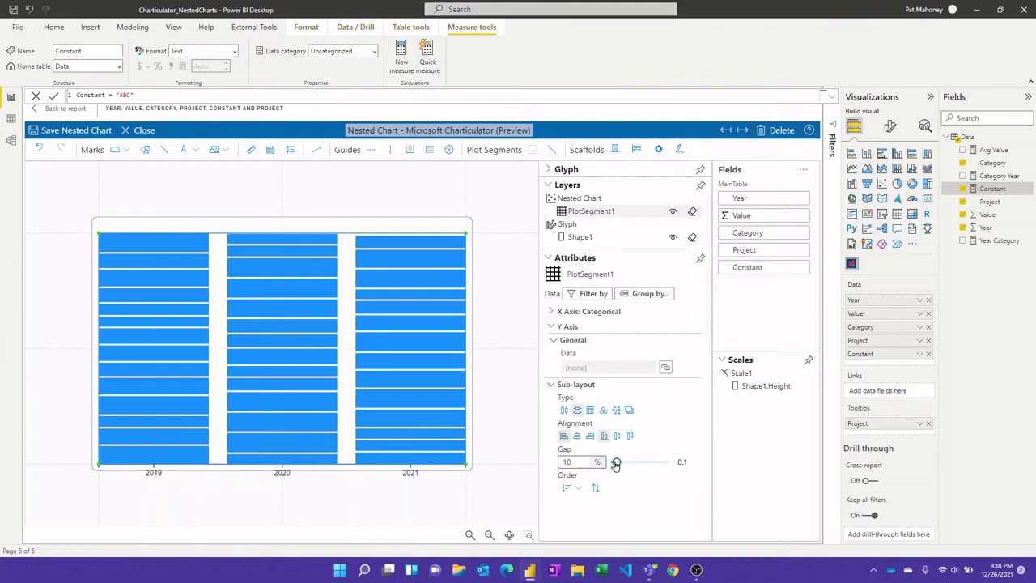
left_click_drag(616, 464, 610, 462)
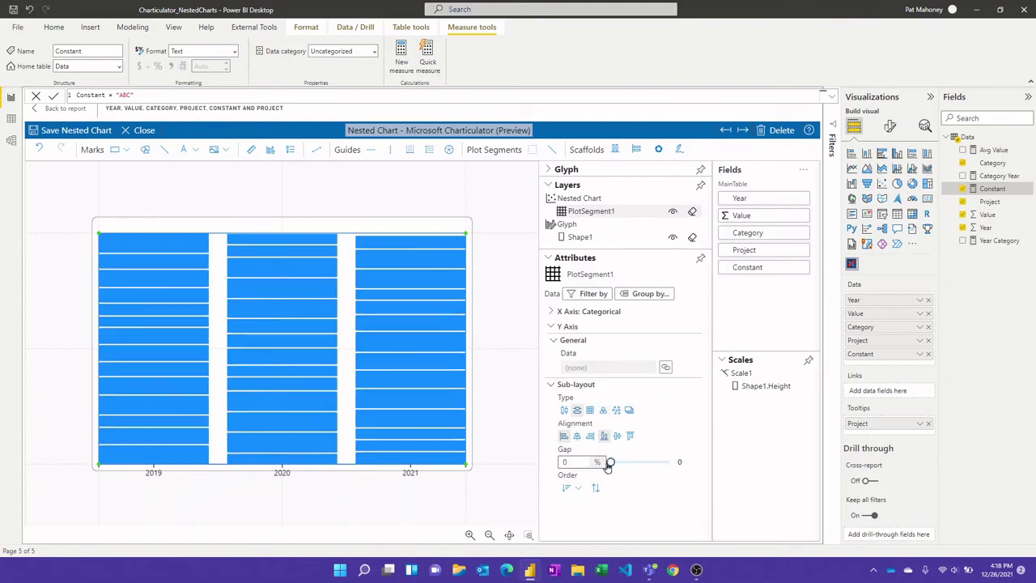
Colour Shape1's bar segments by Project and place a text mark at the bar centre
left_click(585, 238)
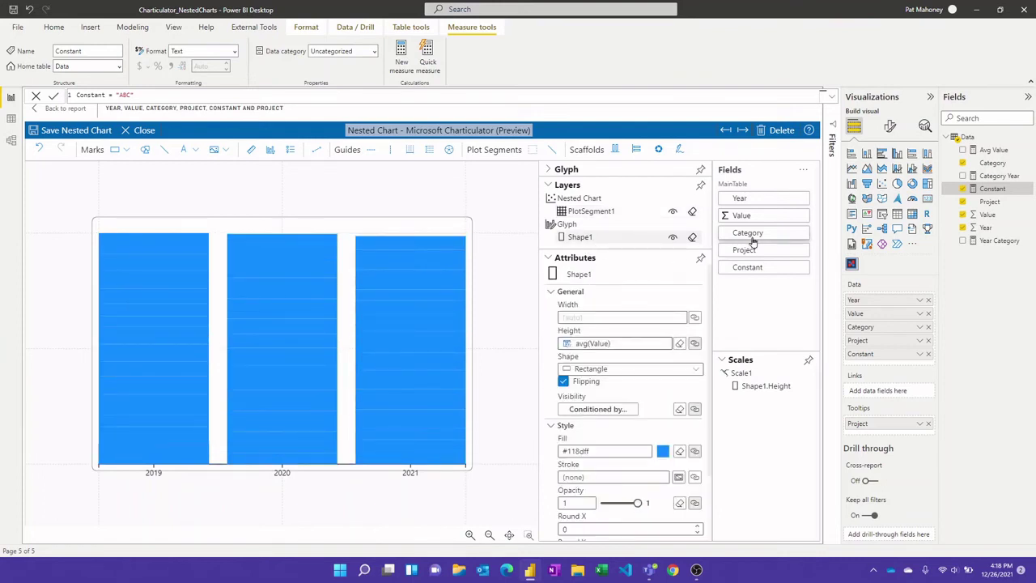
left_click_drag(751, 250, 616, 454)
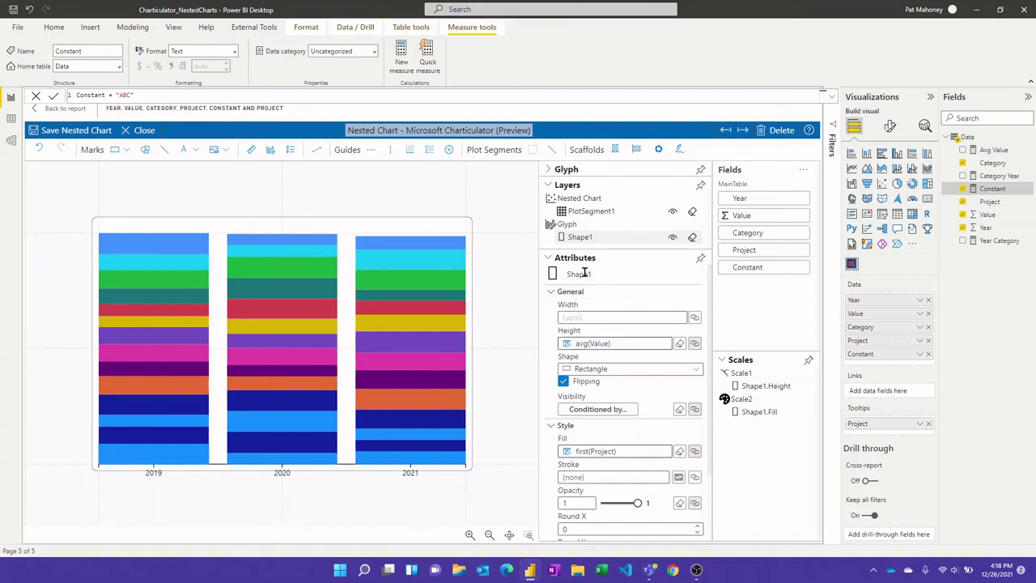
left_click(549, 170)
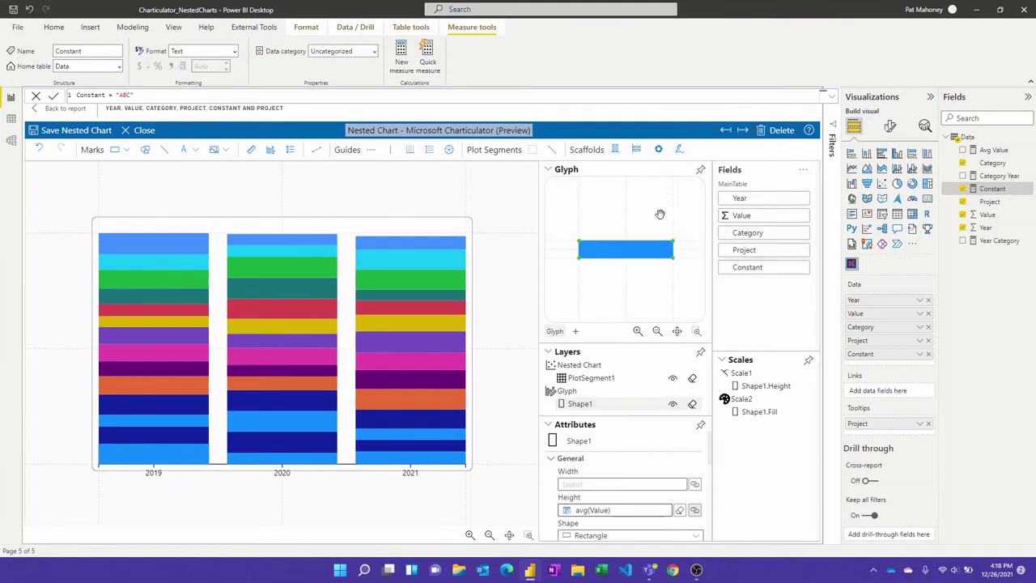
left_click(195, 150)
left_click(196, 167)
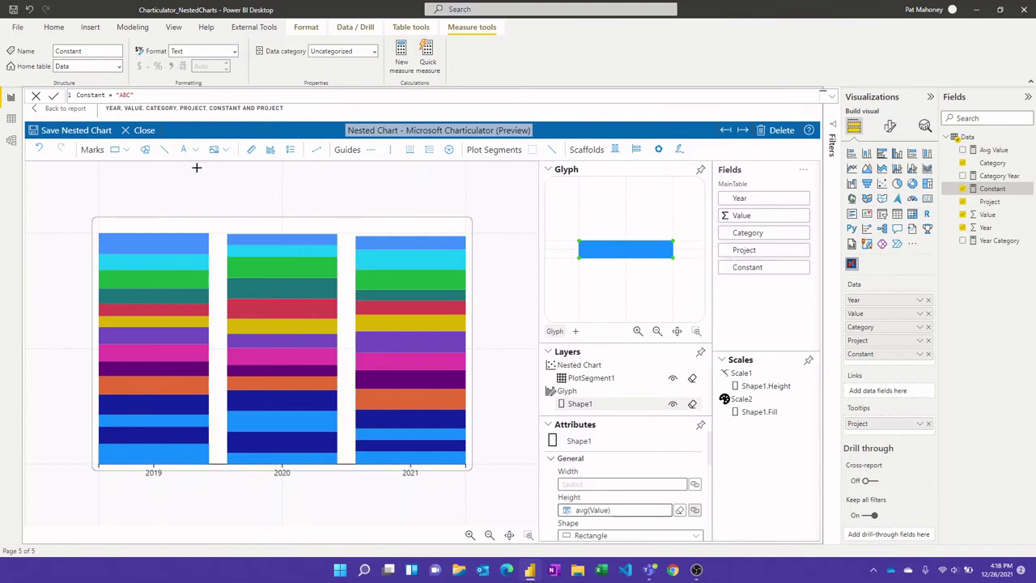
left_click(625, 251)
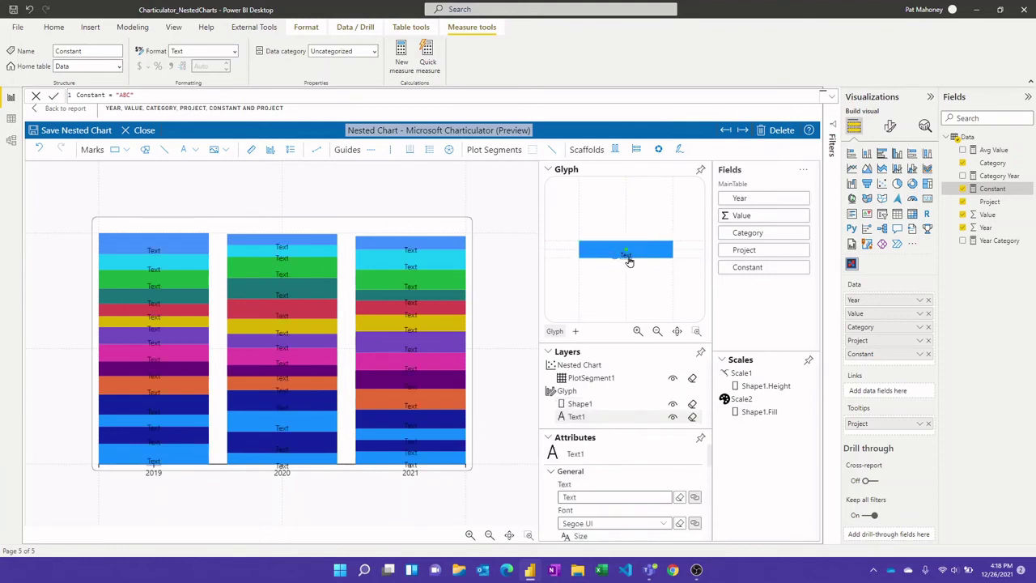
Bind the label text to Project and make the plot area slightly shorter
double_click(628, 256)
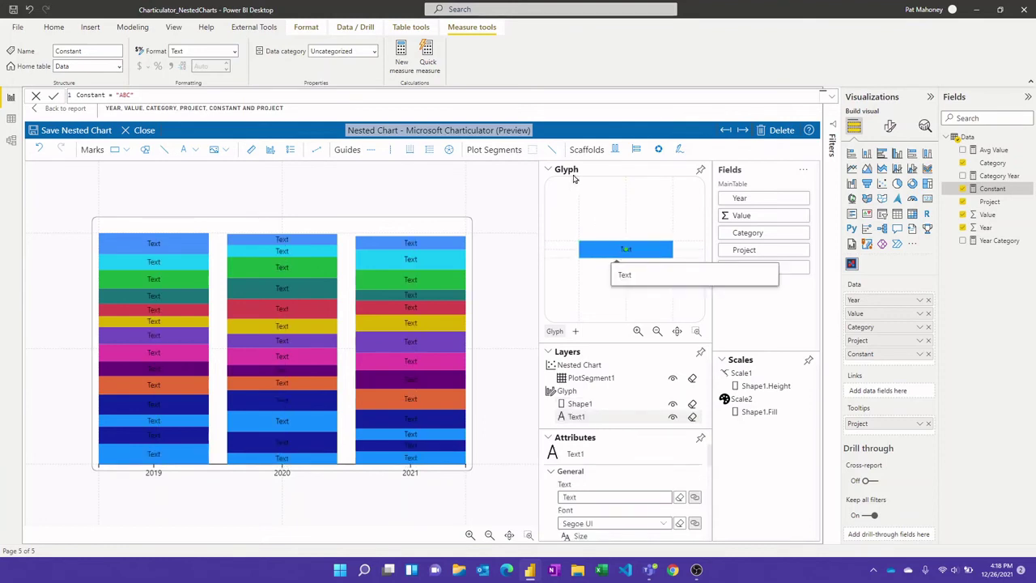
left_click(547, 170)
left_click(547, 172)
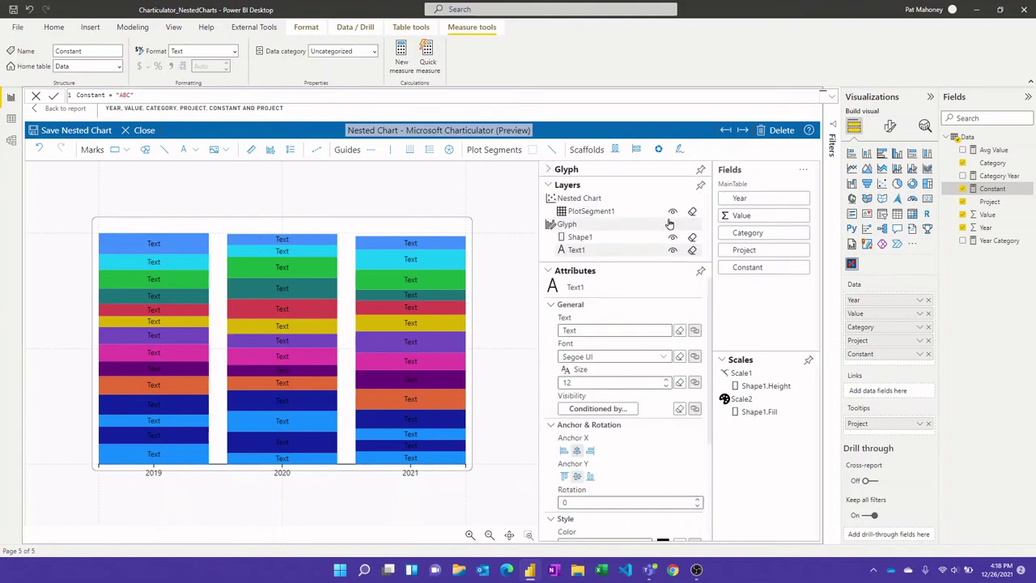
left_click_drag(750, 249, 615, 328)
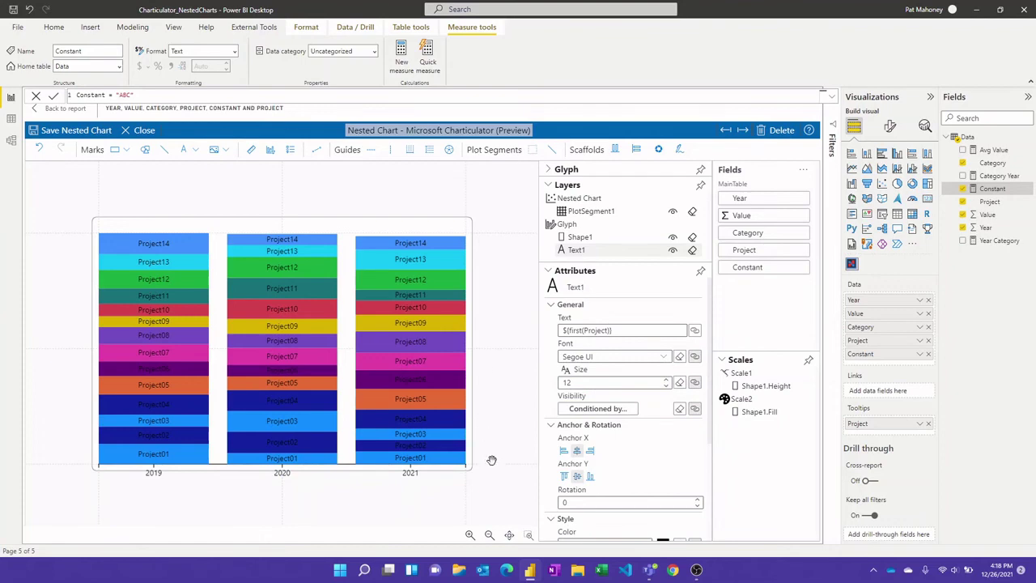
left_click_drag(491, 466, 489, 455)
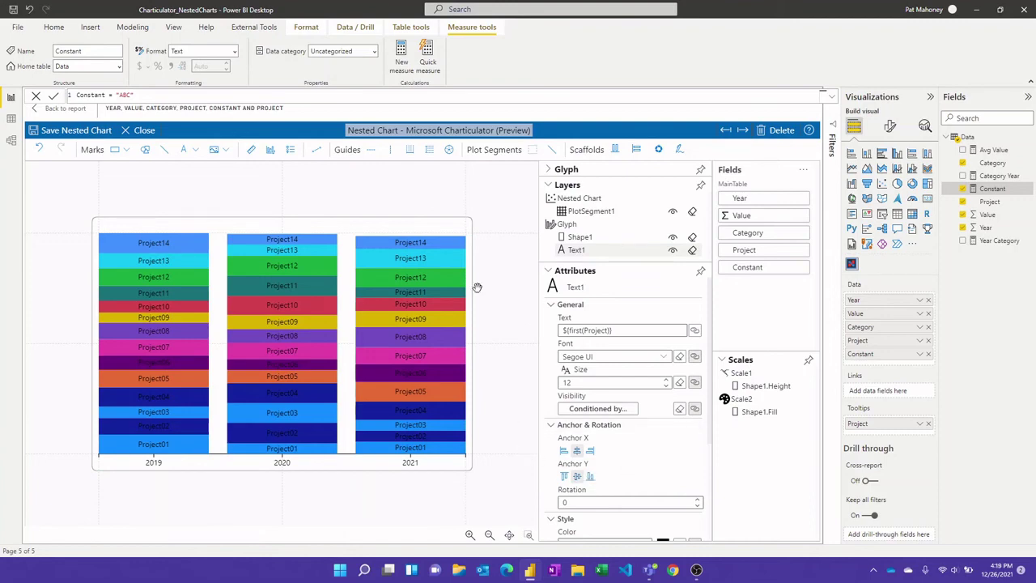
Save the nested chart, return to the outer chart, and group PlotSegment1 by Category
left_click(82, 131)
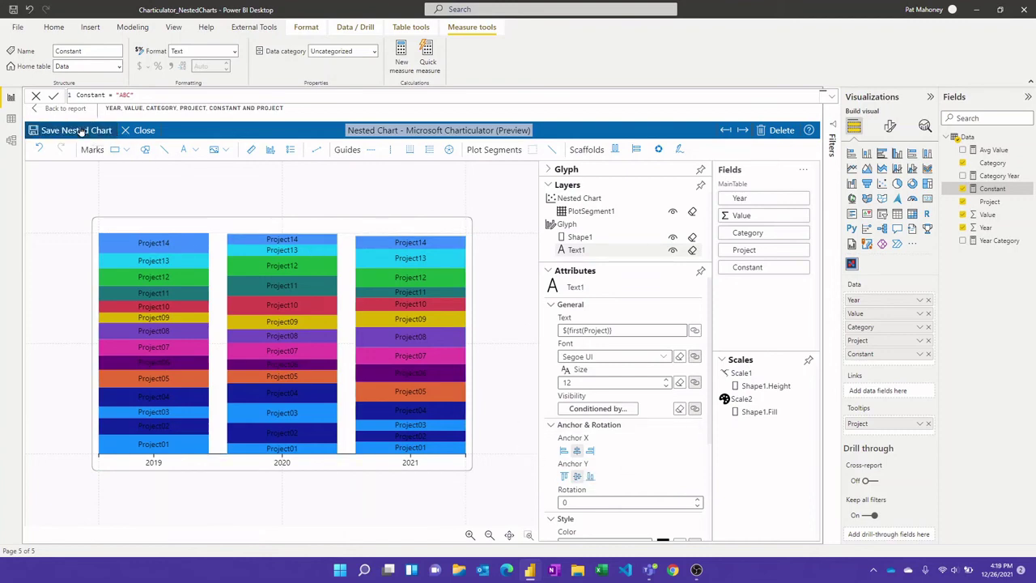
left_click(144, 131)
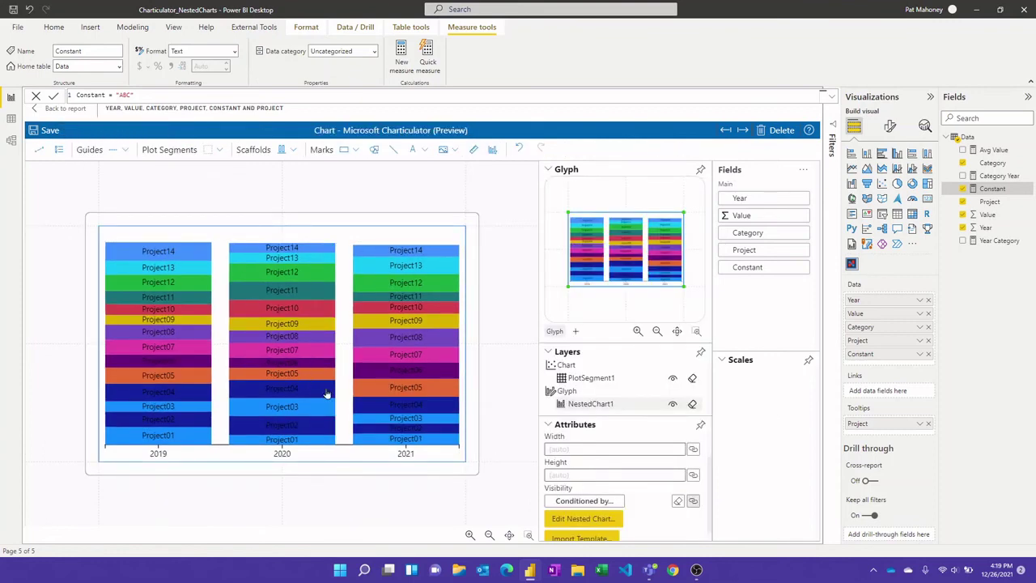
left_click(595, 379)
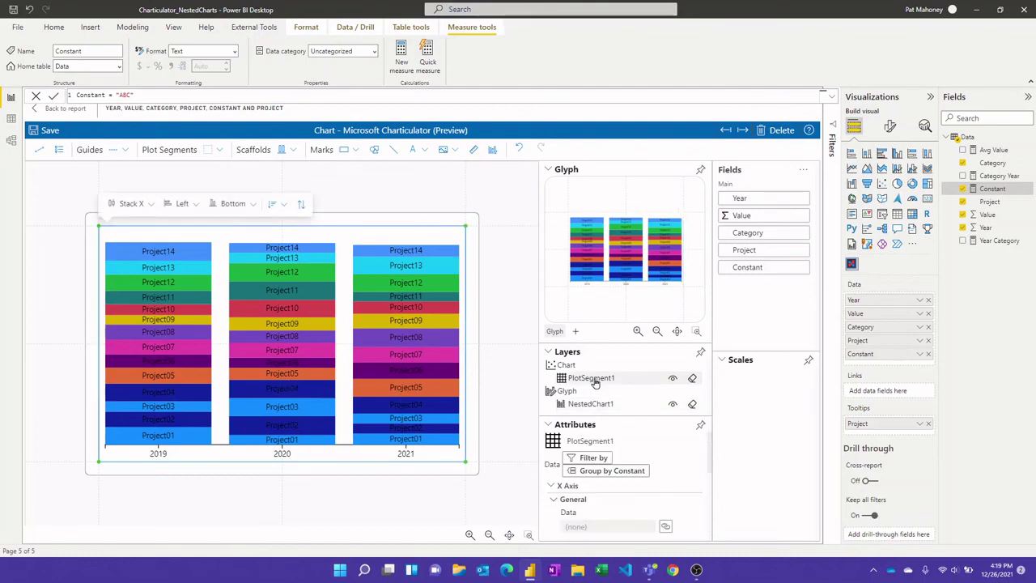
left_click(644, 472)
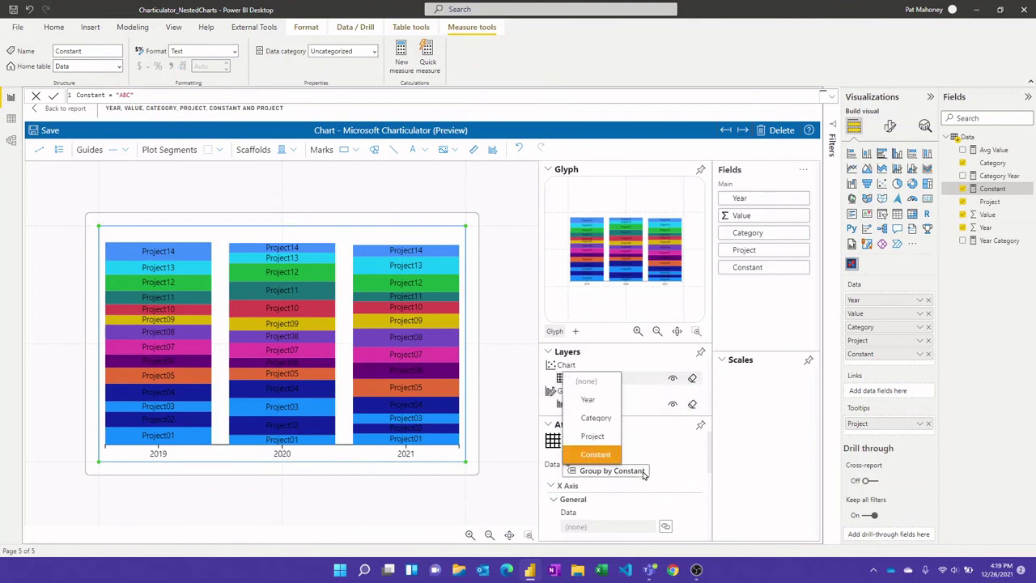
left_click(599, 419)
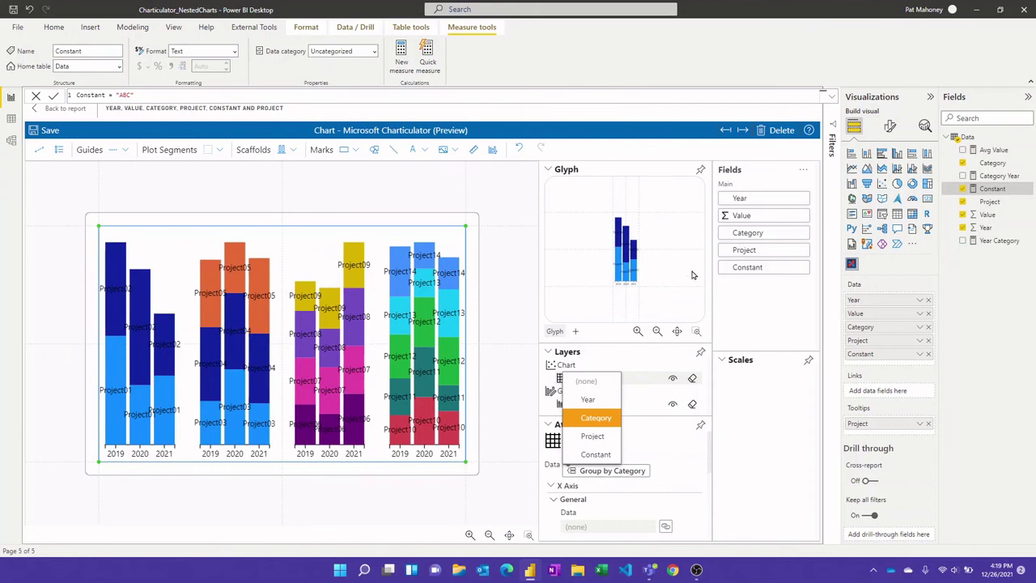
Put Category on the outer x axis and save the chart
left_click(759, 234)
left_click_drag(759, 234, 356, 461)
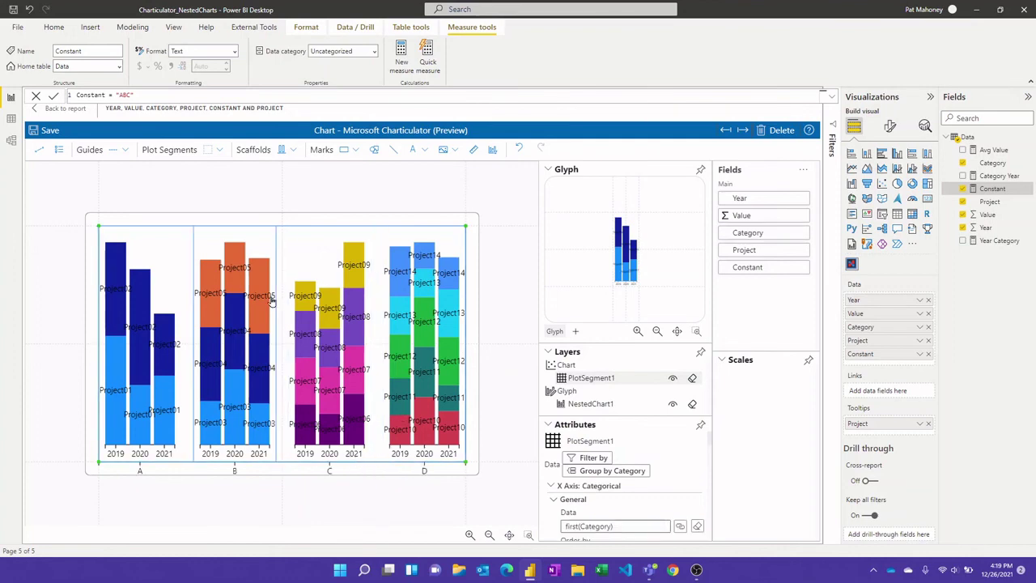
left_click(48, 131)
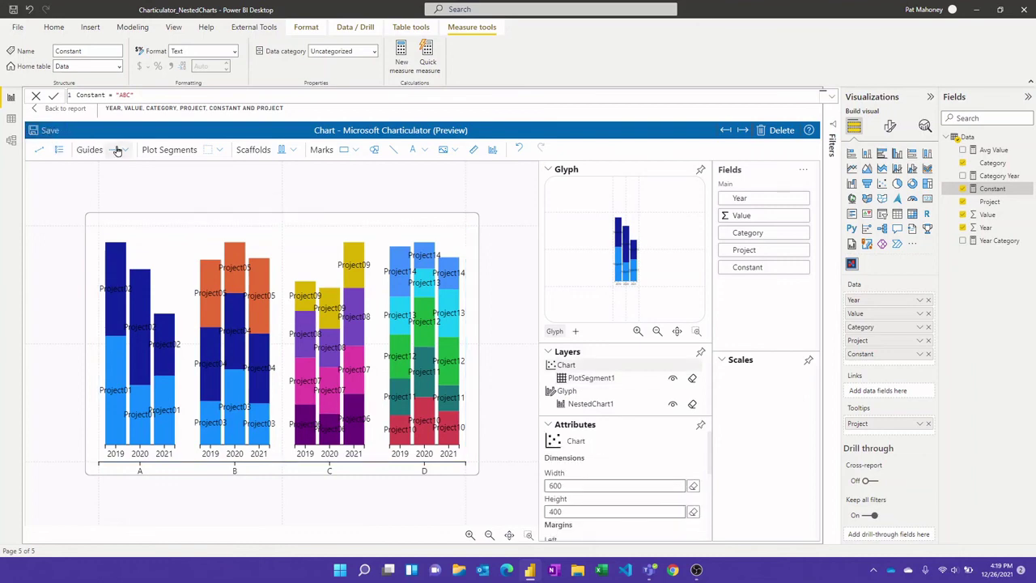
Return to the Demo report and check the tooltips on the project-labelled year bars
left_click(64, 108)
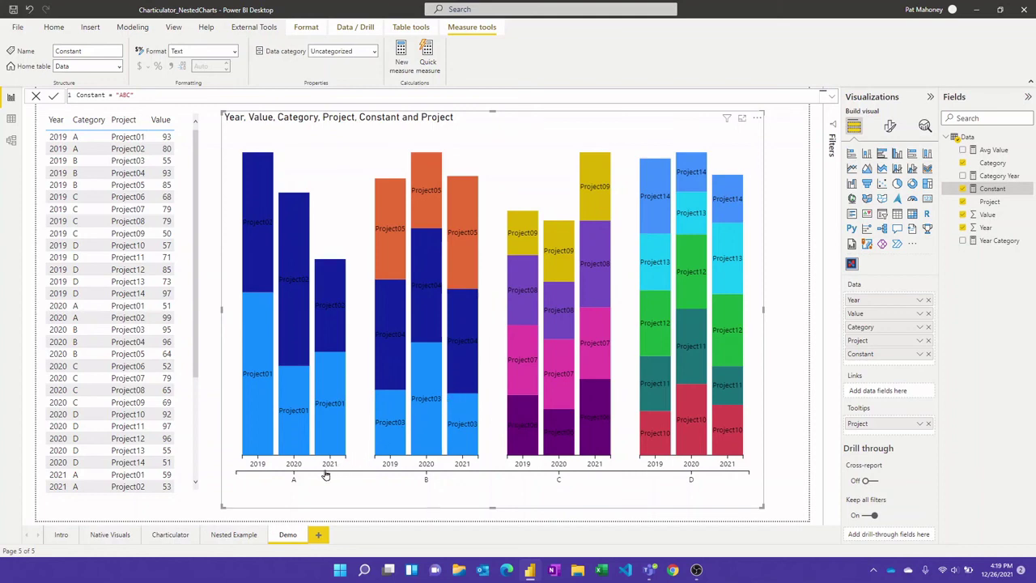
mouse_move(342, 479)
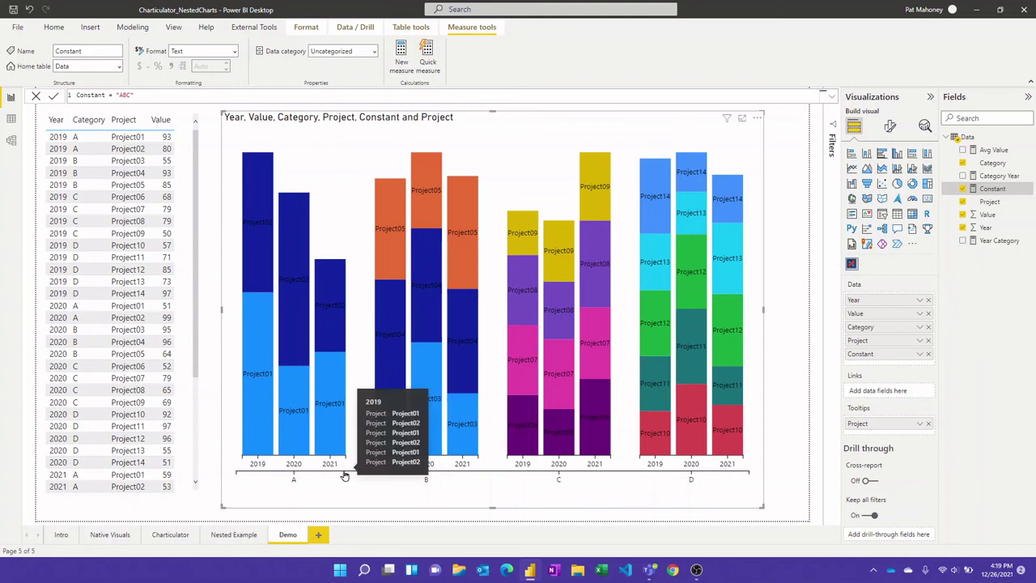